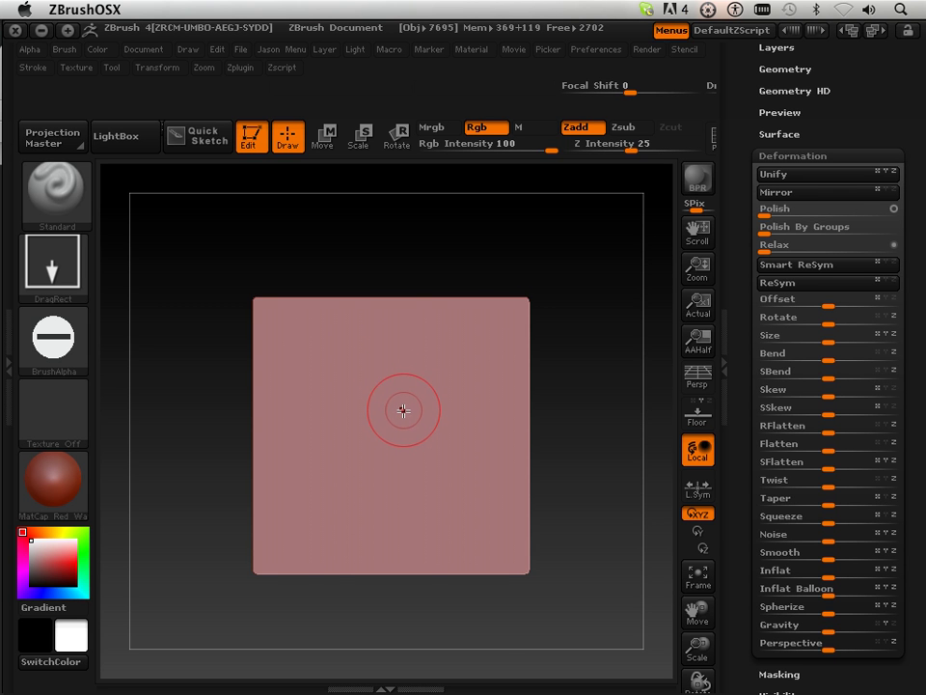
# Step: Reset ZBrush to its defaults with Init ZBrush, then check the Alpha palette
pyautogui.press('space')
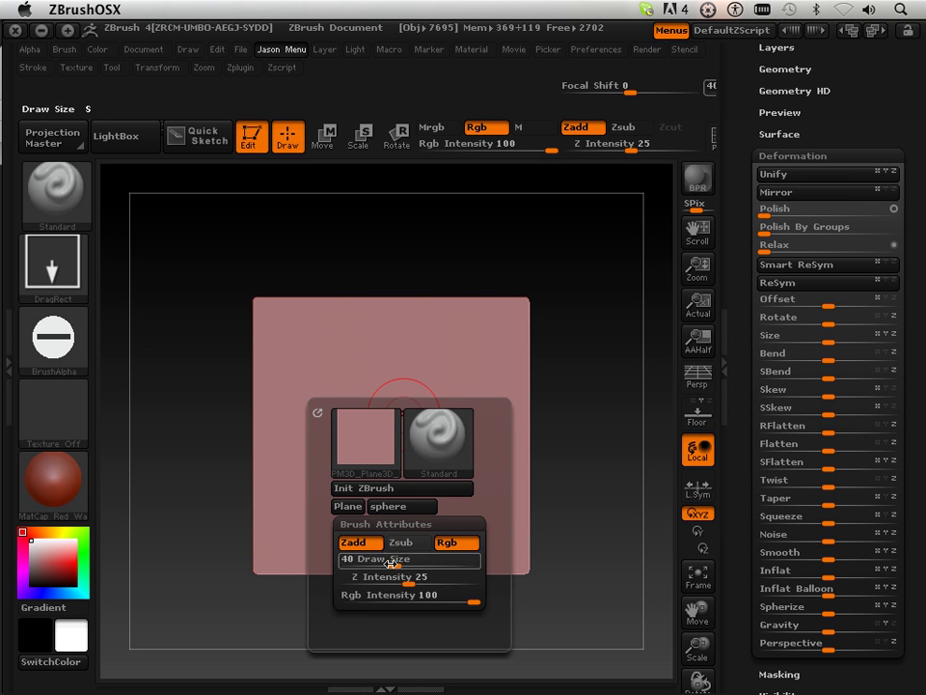
pyautogui.click(390, 496)
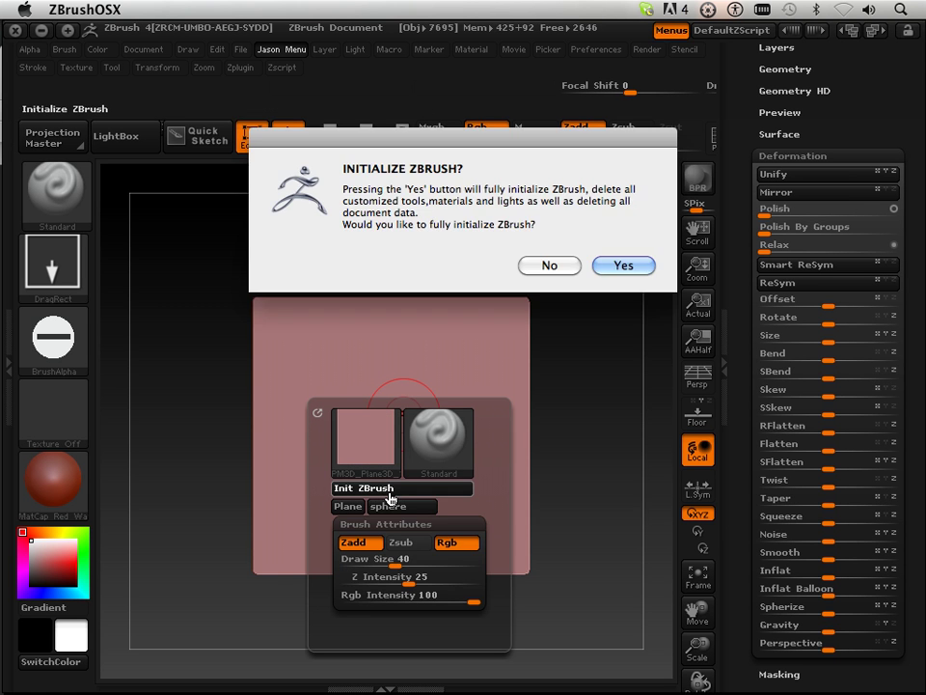
pyautogui.click(594, 261)
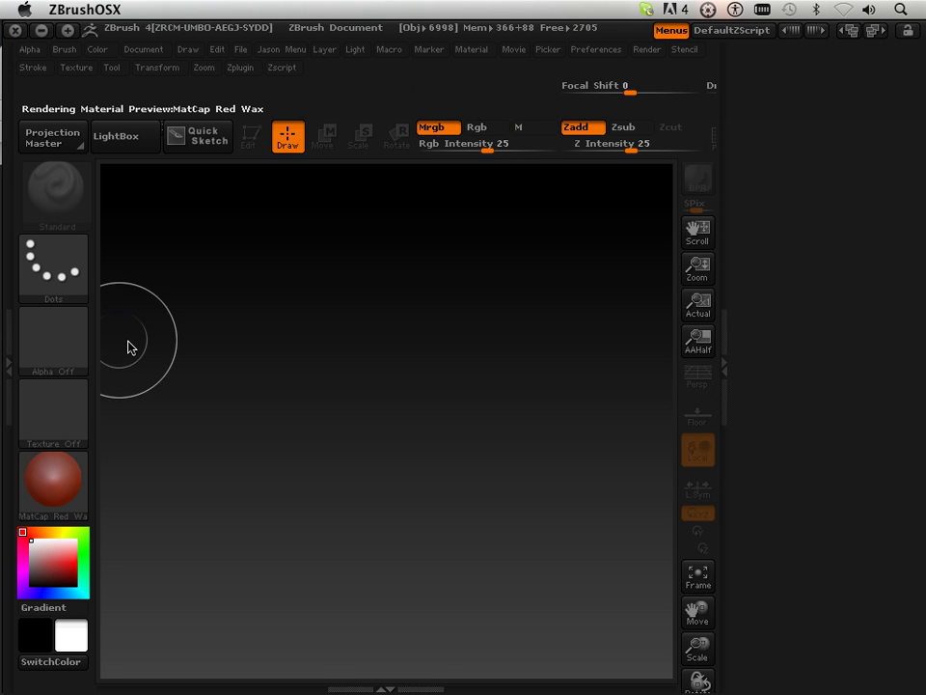
pyautogui.click(45, 347)
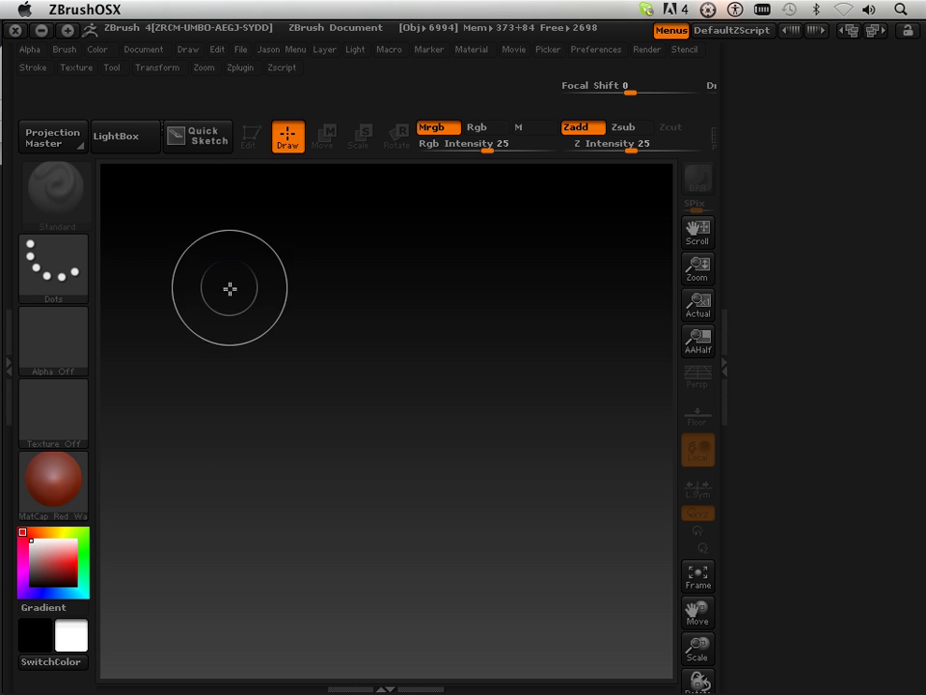
# Step: Unlink width and height and resize the document to 10 by 700
pyautogui.click(147, 53)
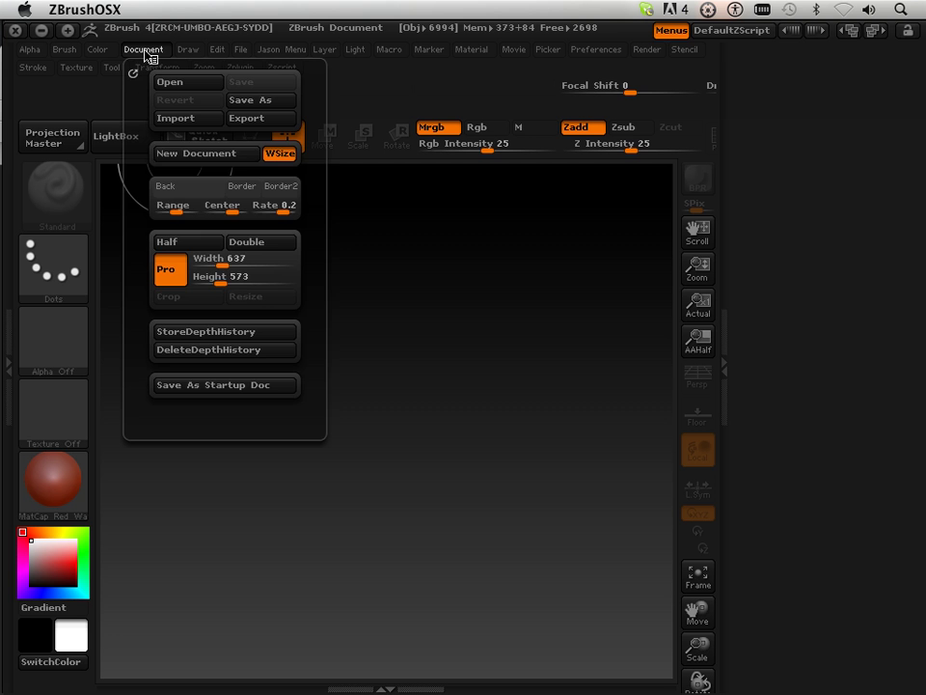
pyautogui.click(160, 282)
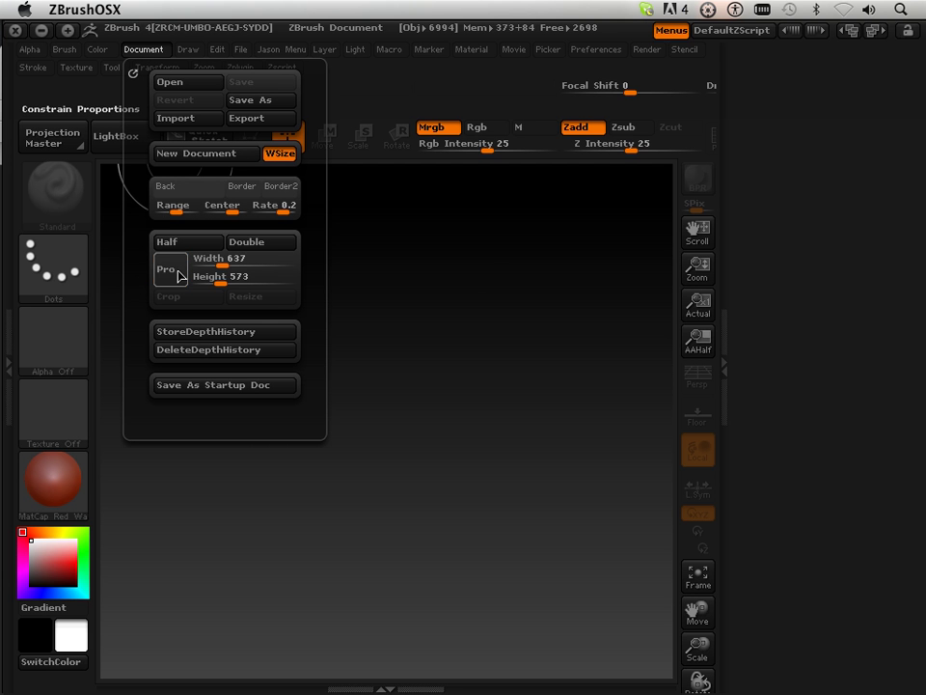
pyautogui.click(241, 260)
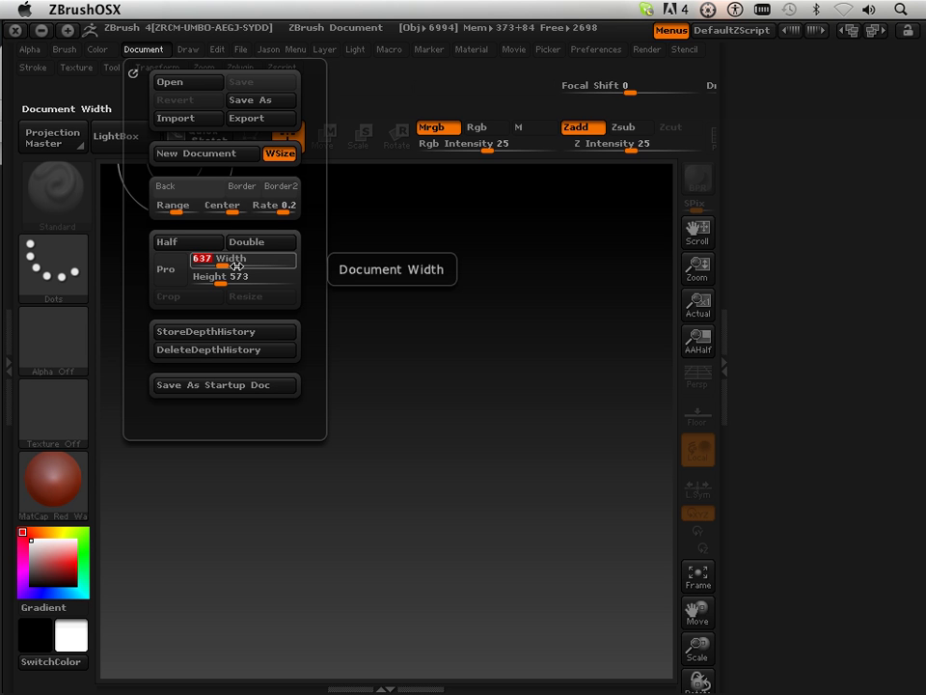
pyautogui.click(241, 276)
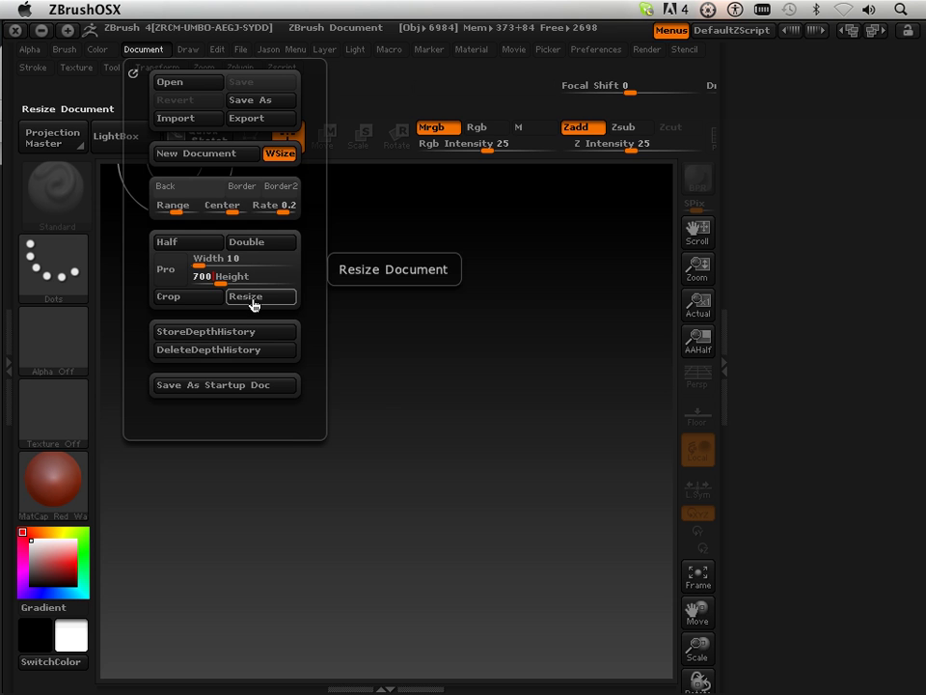
pyautogui.click(252, 301)
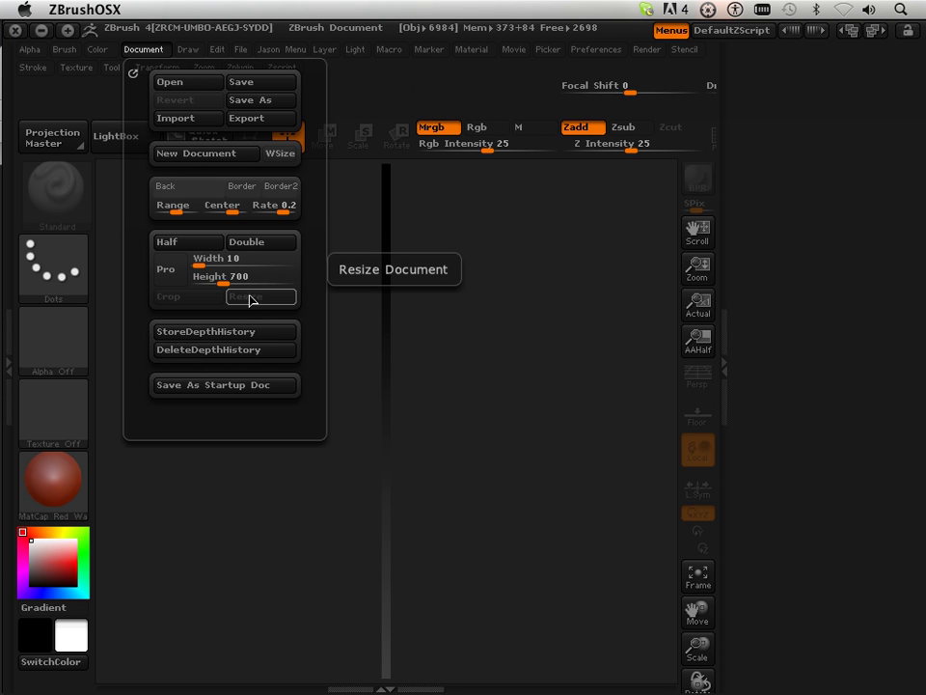
# Step: Correct the document width to 100 and resize it to 100 by 700
pyautogui.click(242, 264)
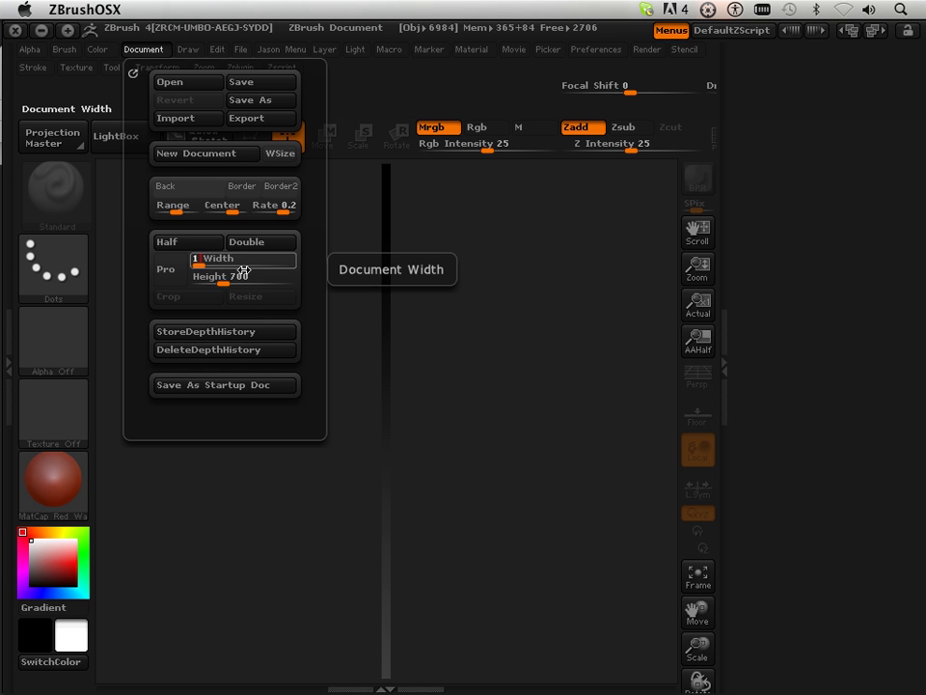
pyautogui.click(245, 274)
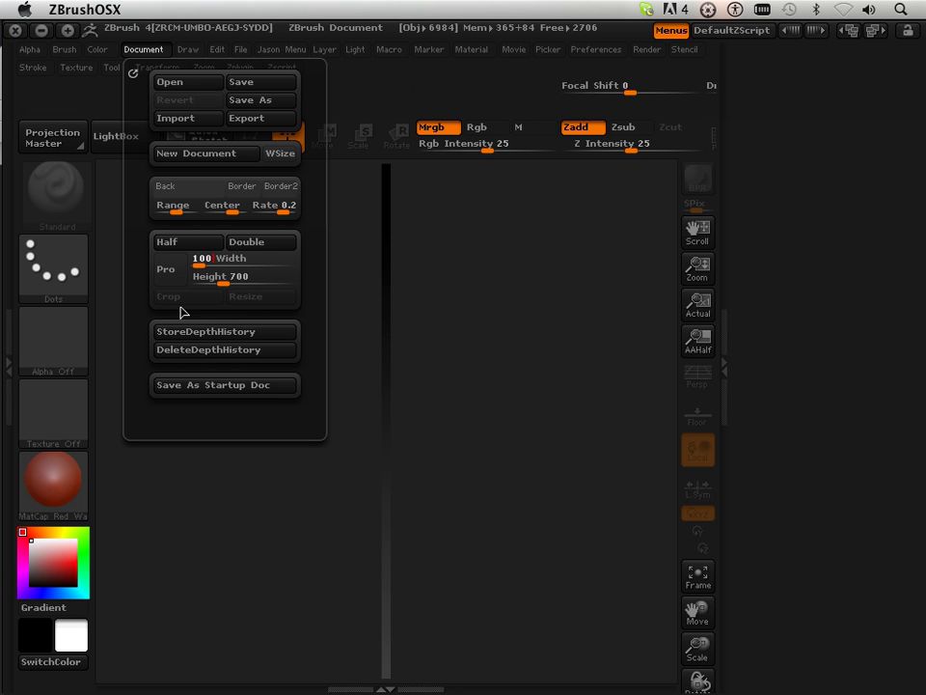
pyautogui.press('Return')
pyautogui.click(256, 298)
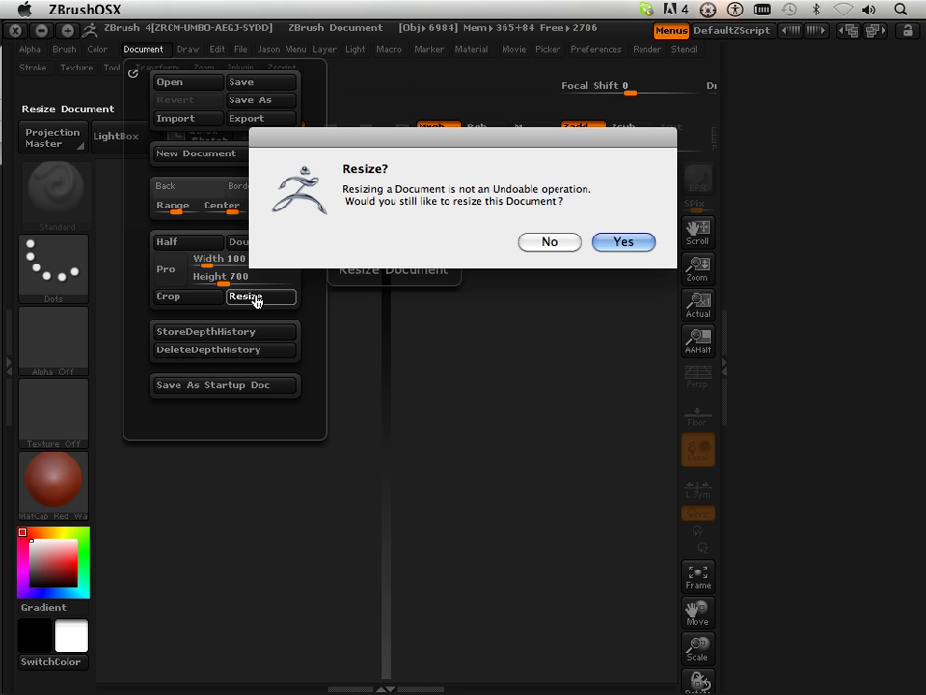
pyautogui.click(622, 247)
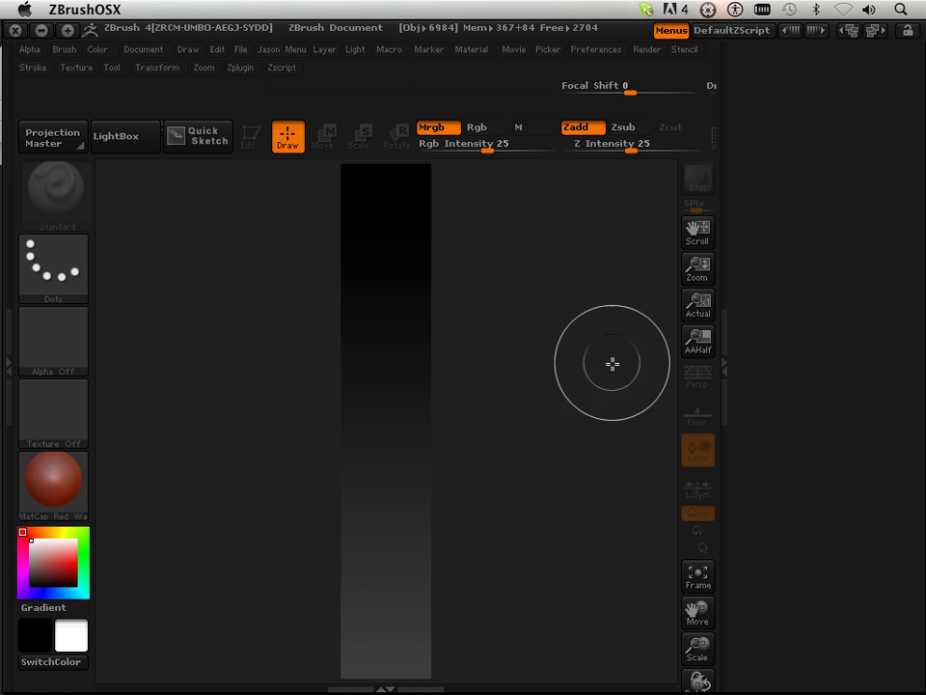
# Step: Zoom out, then draw a Ring3D mesh near the top of the strip
pyautogui.moveTo(694, 272); pyautogui.dragTo(691, 254)
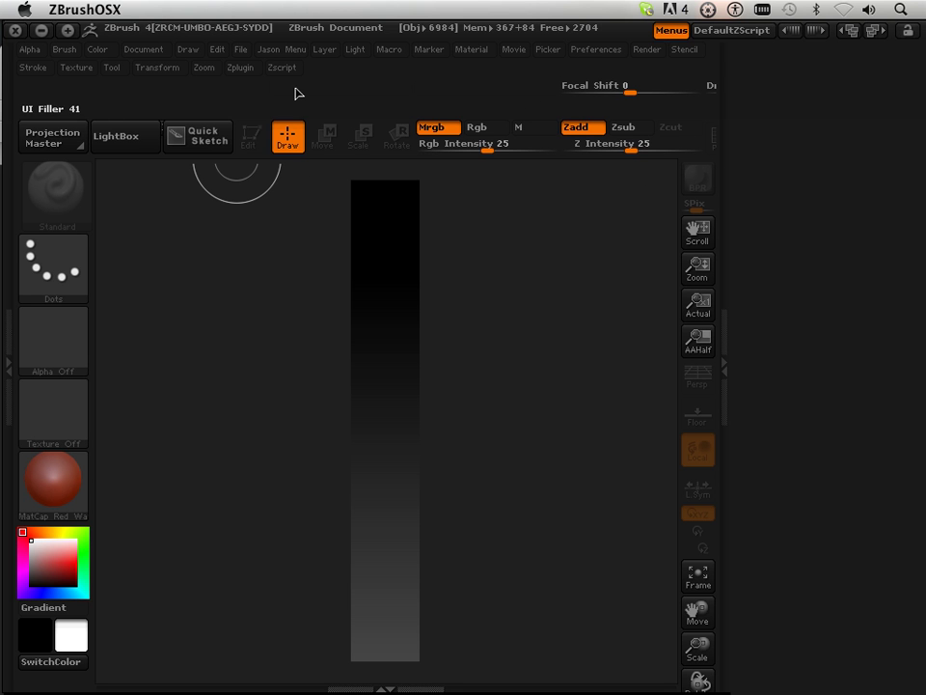
pyautogui.click(112, 70)
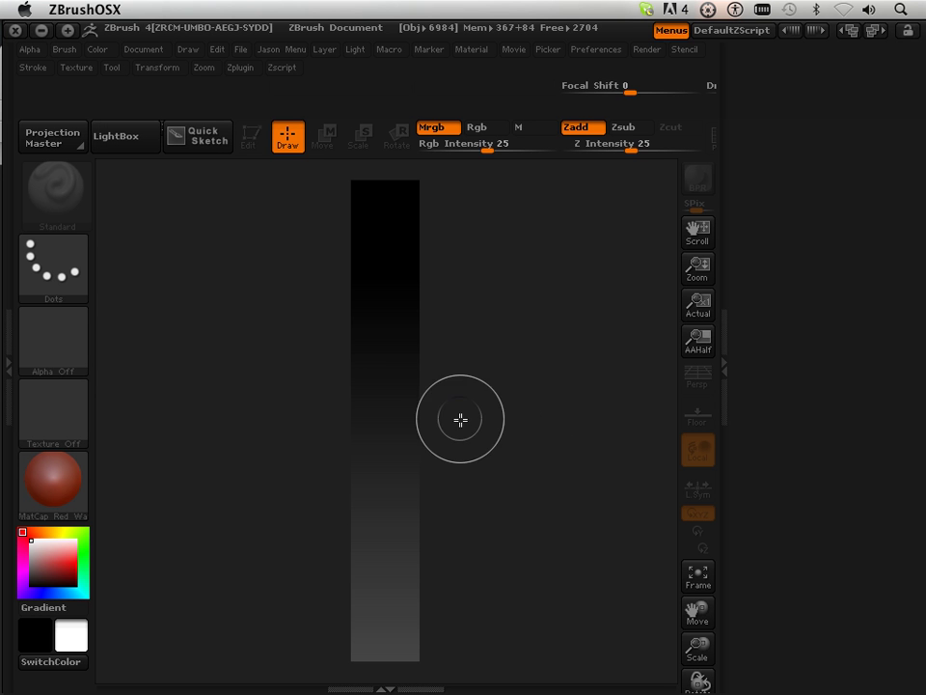
pyautogui.press('space')
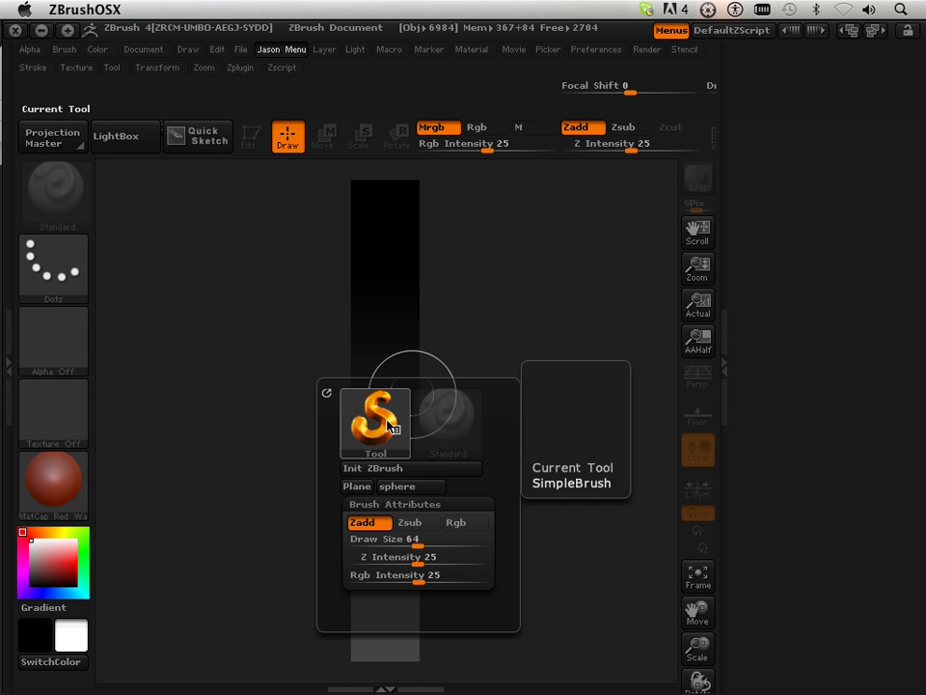
pyautogui.click(403, 421)
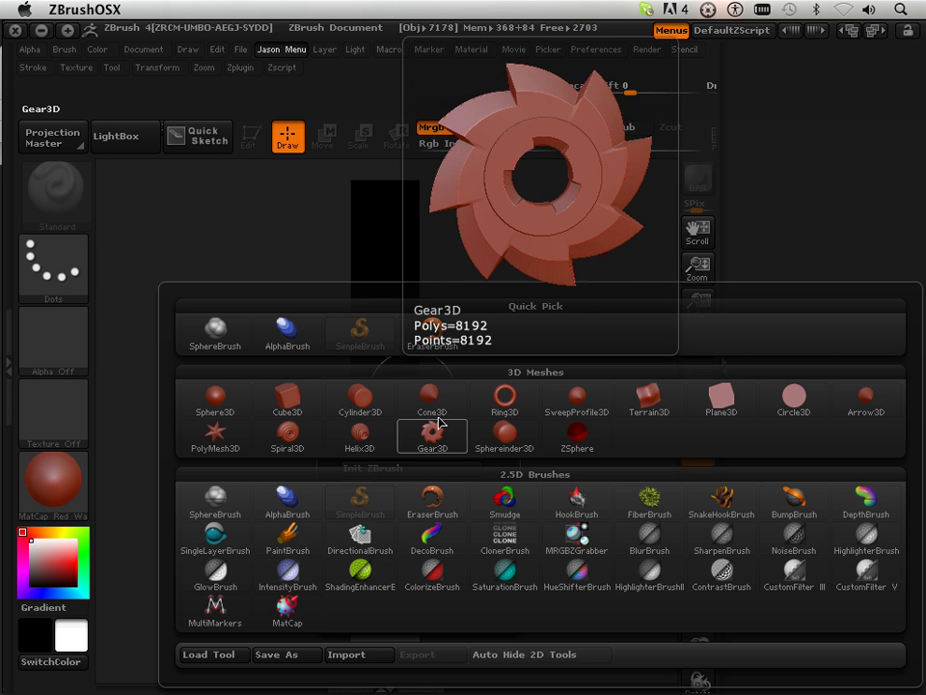
pyautogui.click(500, 393)
pyautogui.moveTo(381, 321)
pyautogui.mouseDown()
pyautogui.moveTo(394, 372)
pyautogui.moveTo(391, 363)
pyautogui.mouseUp()
# Step: Snap the ring to front view and move it slightly higher on the strip
pyautogui.click(249, 138)
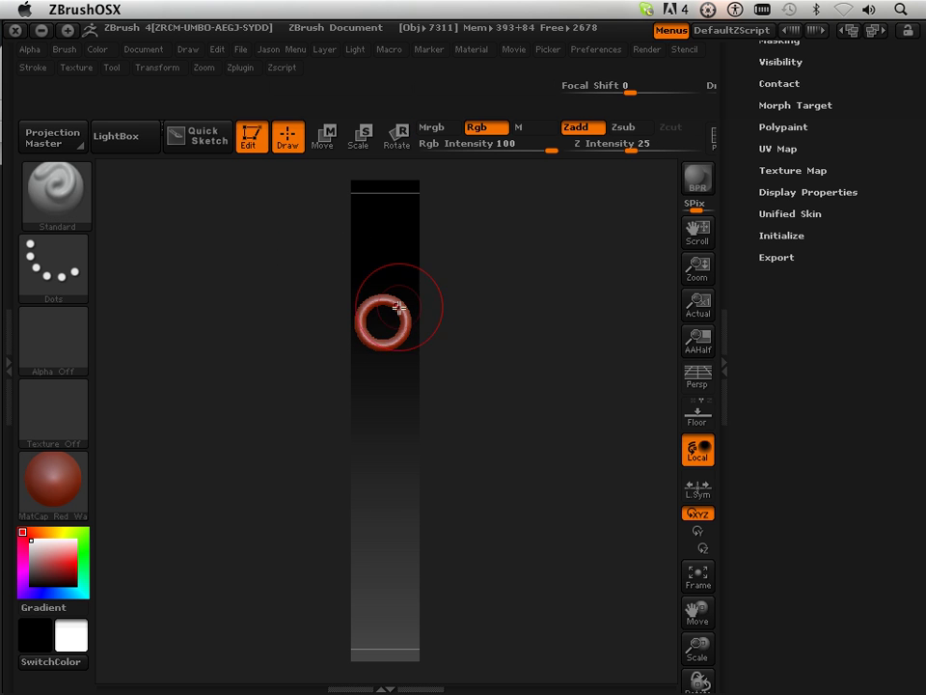
pyautogui.press('shift')
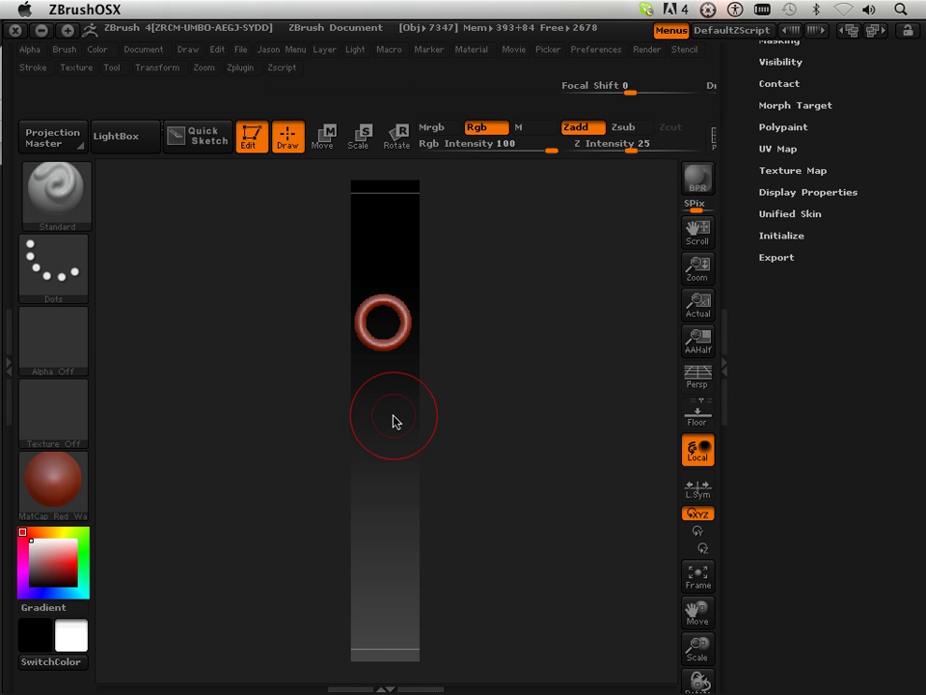
pyautogui.press('shift')
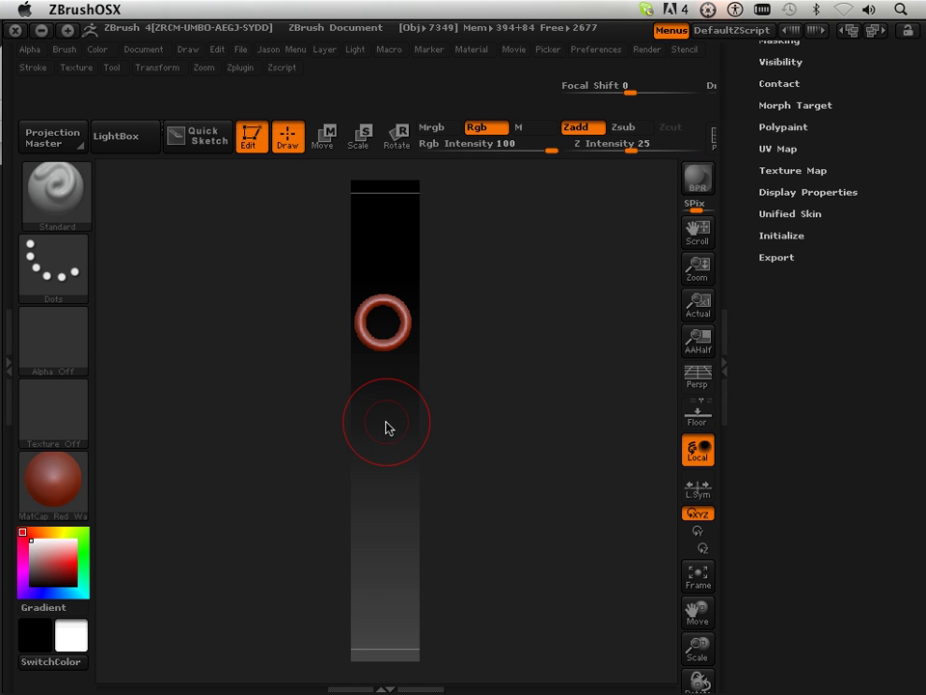
pyautogui.press('shift')
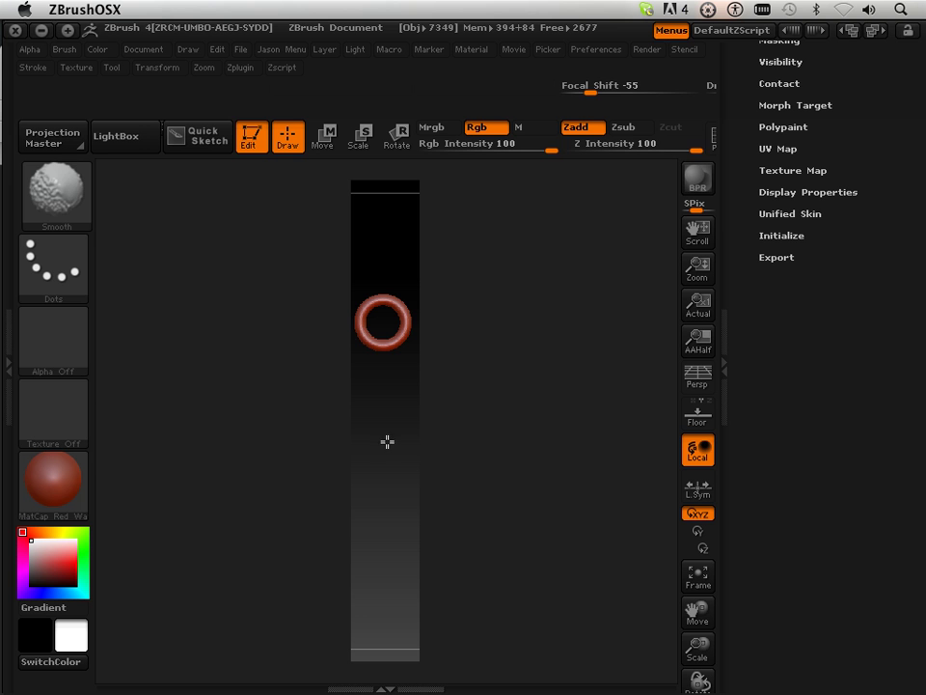
pyautogui.moveTo(407, 436)
pyautogui.mouseDown()
pyautogui.moveTo(445, 426)
pyautogui.moveTo(390, 438)
pyautogui.mouseUp()
pyautogui.press('shift')
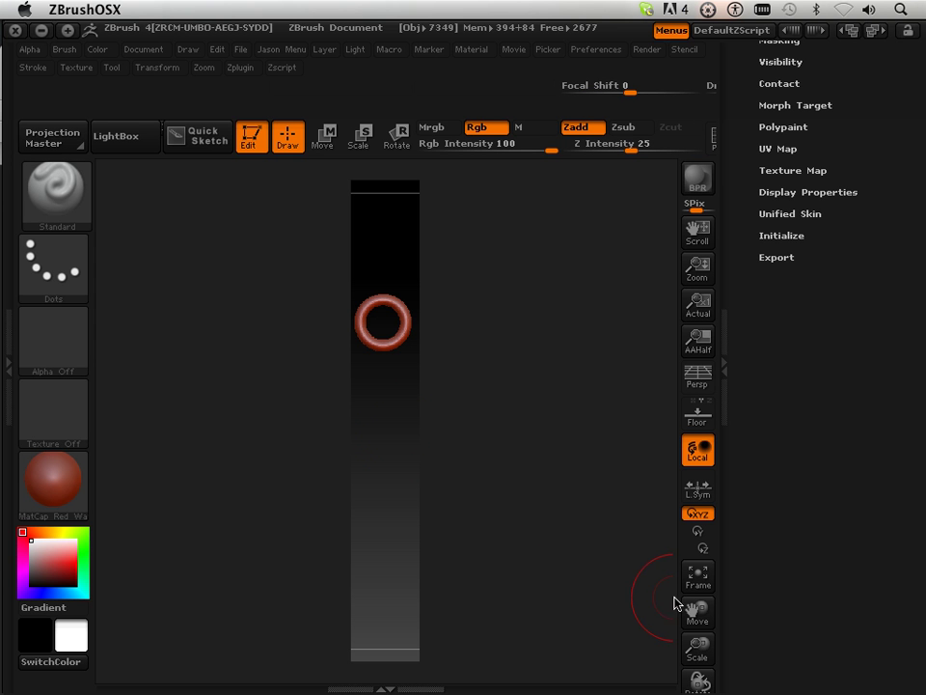
pyautogui.moveTo(695, 611)
pyautogui.mouseDown()
pyautogui.moveTo(700, 546)
pyautogui.moveTo(701, 607)
pyautogui.moveTo(691, 606)
pyautogui.mouseUp()
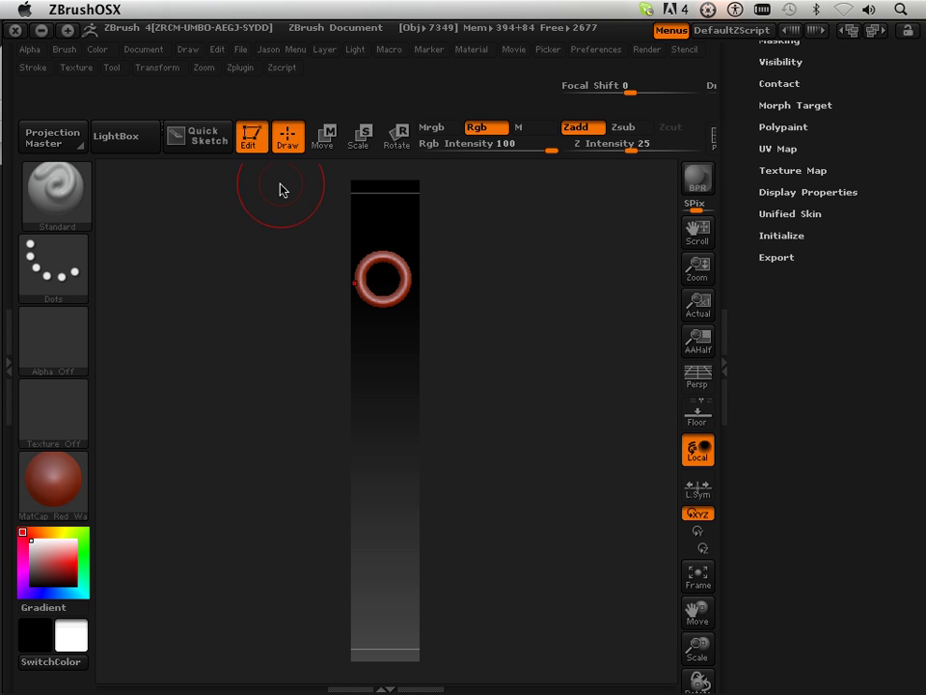
pyautogui.press('shift')
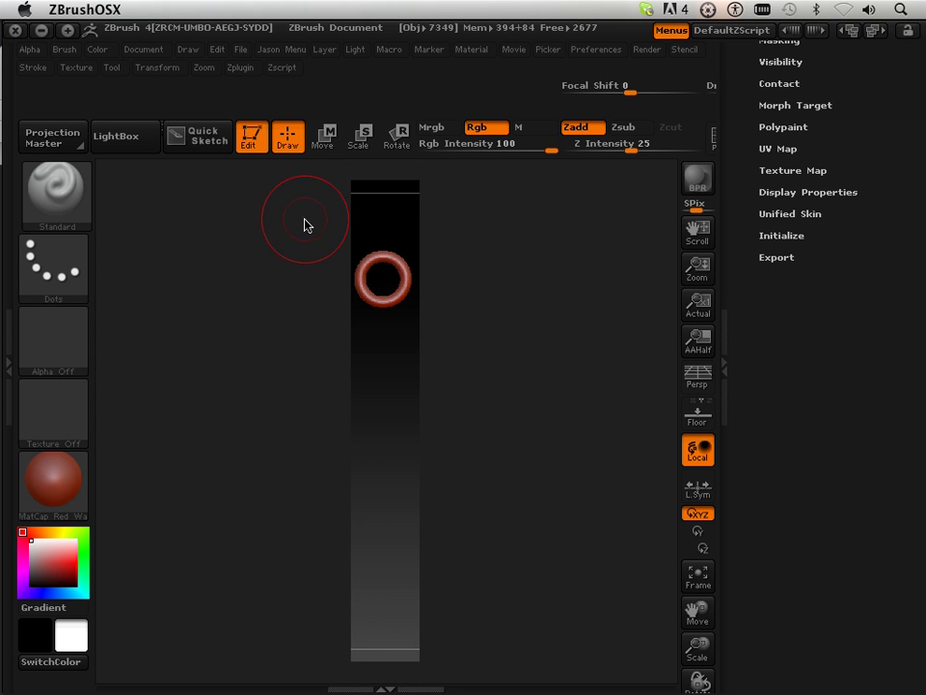
# Step: Drop the ring to the canvas and offset it so it wraps across the top and bottom edges
pyautogui.click(253, 140)
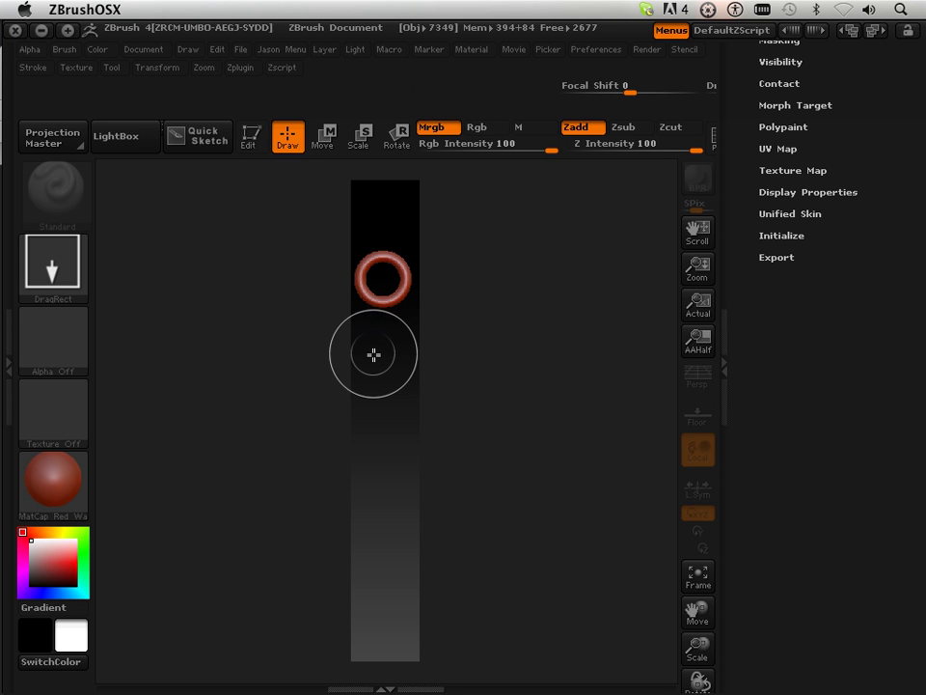
pyautogui.press('t')
pyautogui.moveTo(392, 423); pyautogui.dragTo(395, 323)
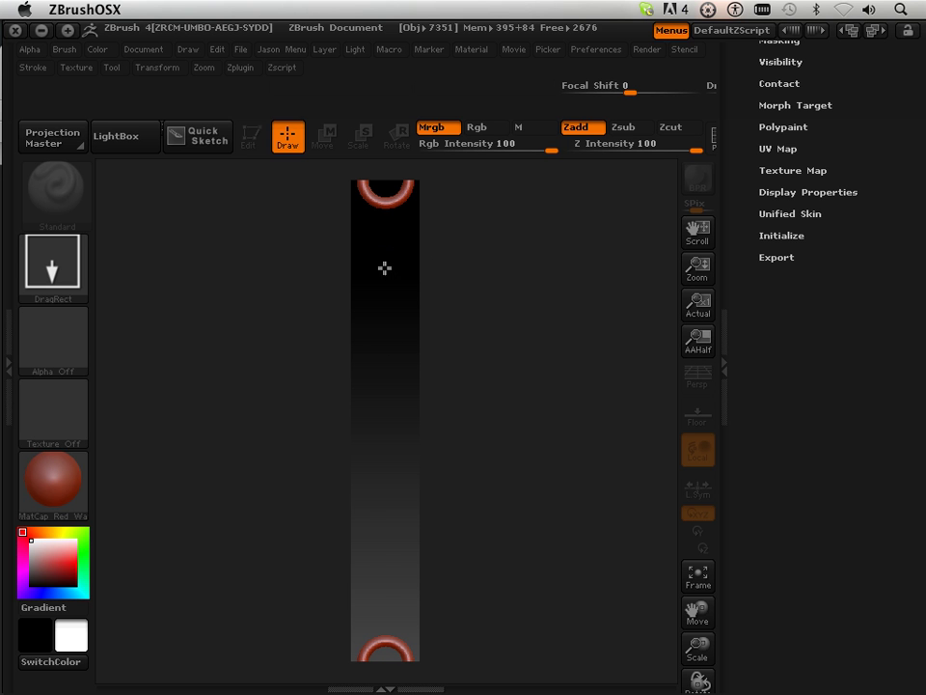
# Step: Draw a new ring mid-strip and move it up toward the top ring
pyautogui.moveTo(388, 293); pyautogui.dragTo(386, 308)
pyautogui.press('t')
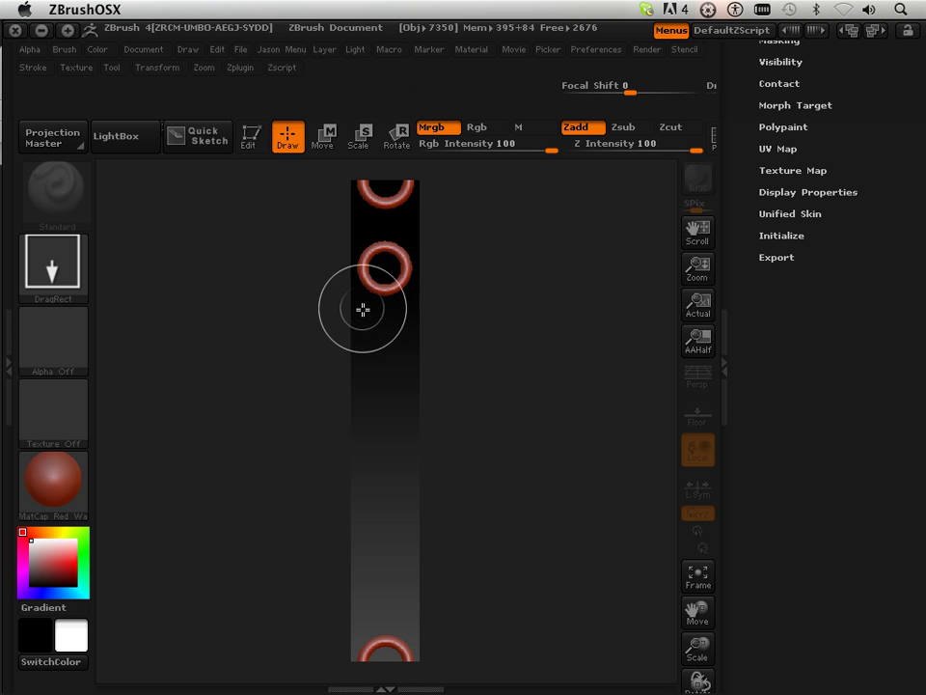
pyautogui.click(322, 136)
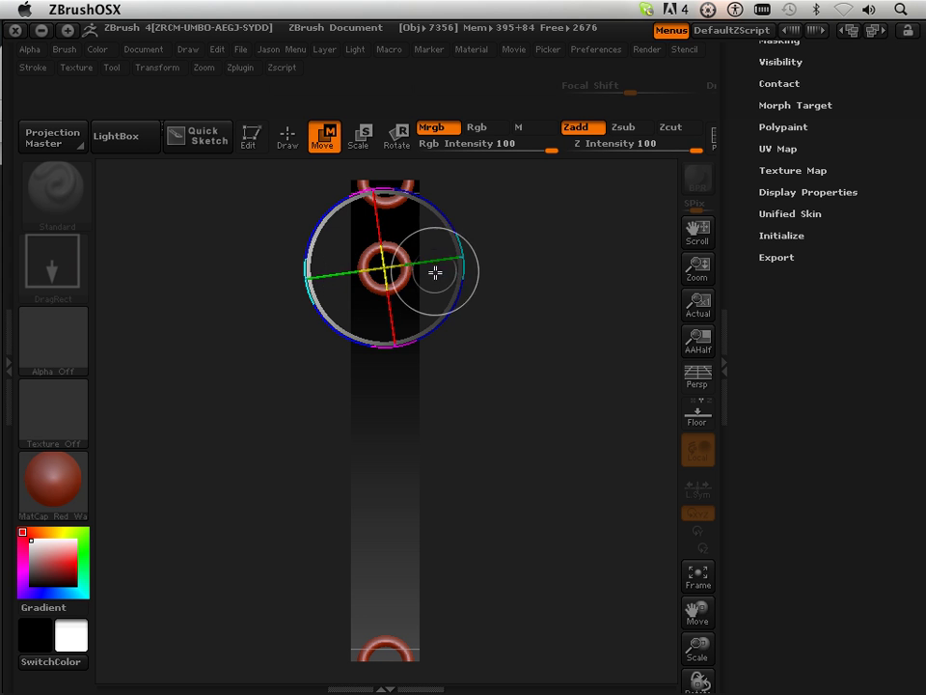
pyautogui.click(250, 141)
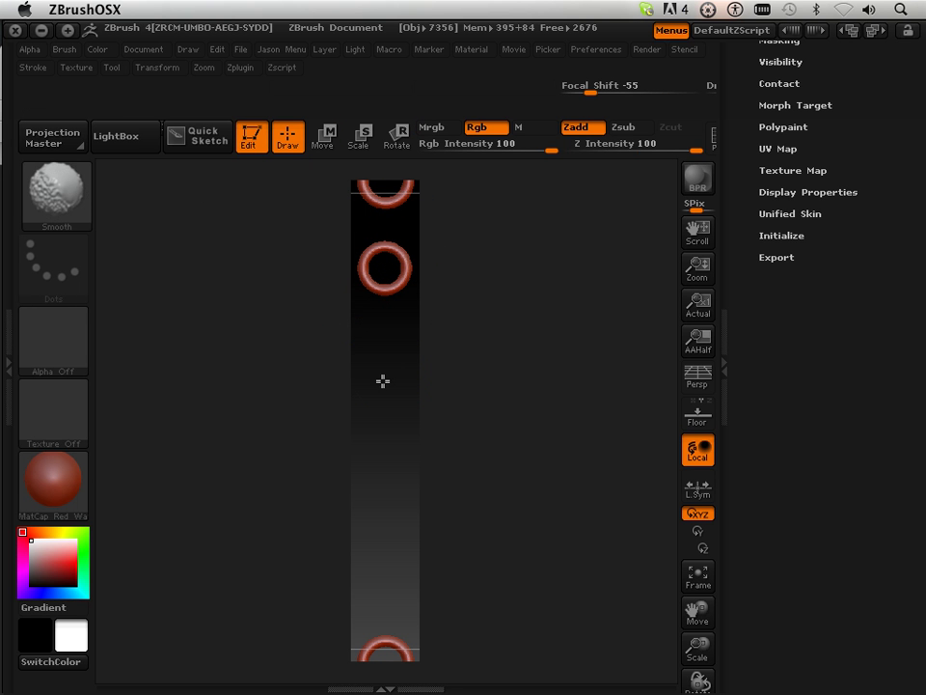
pyautogui.press('shift')
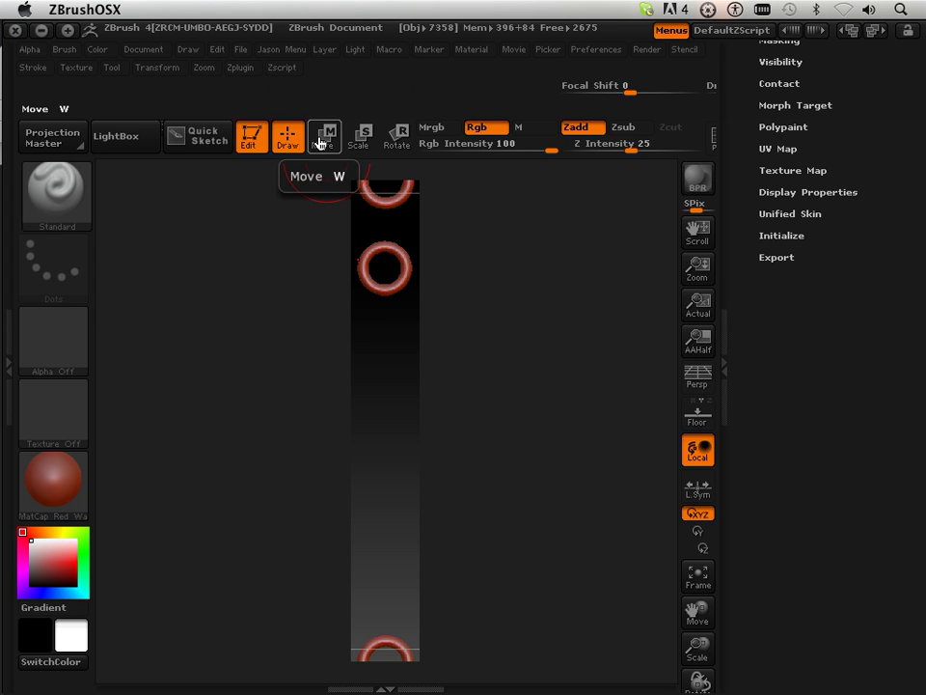
pyautogui.click(250, 141)
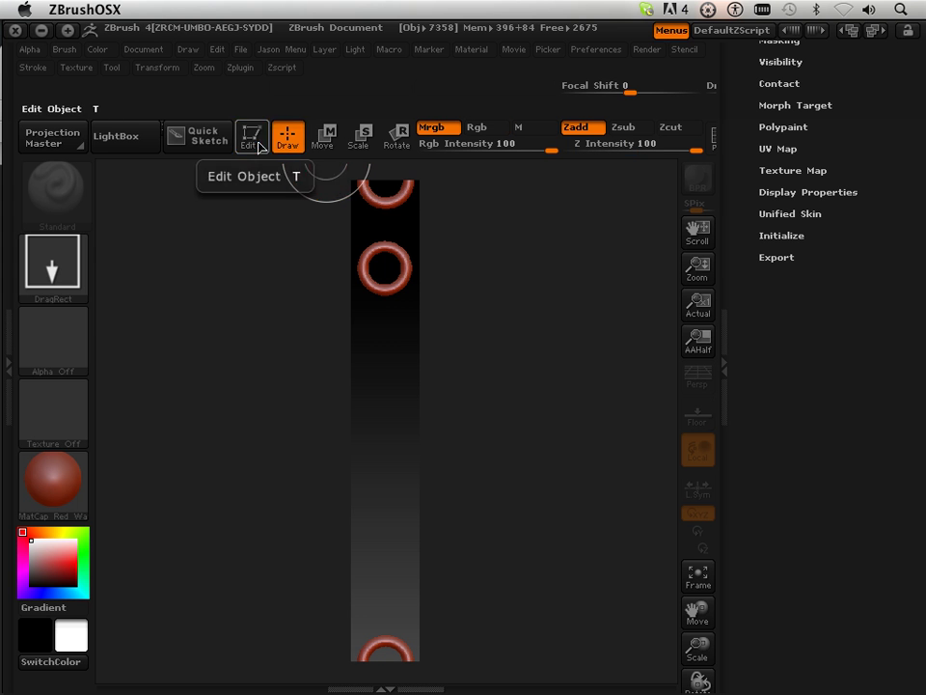
pyautogui.click(323, 141)
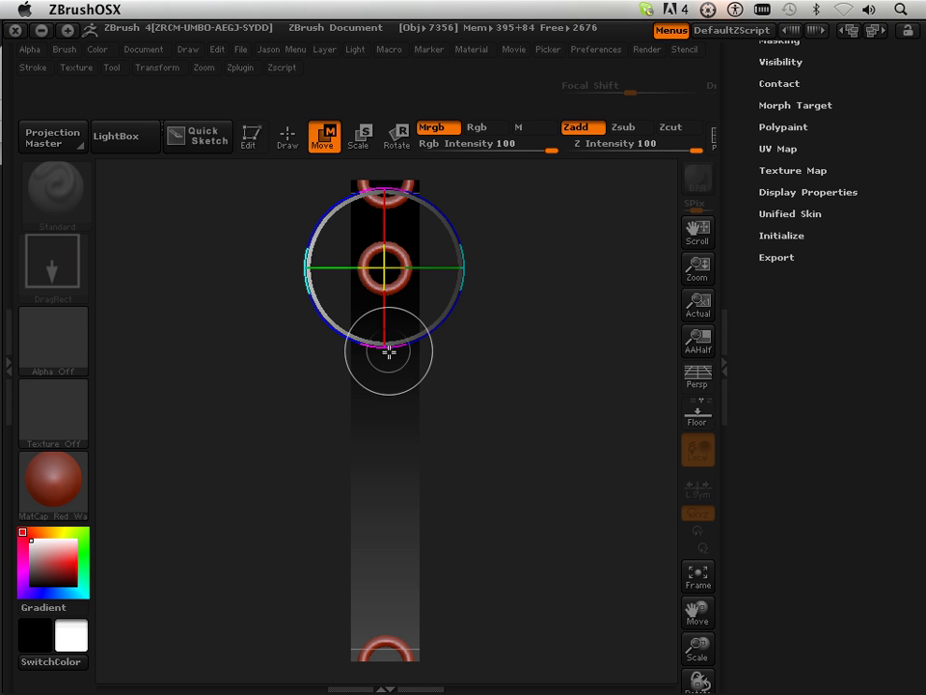
pyautogui.moveTo(389, 352); pyautogui.dragTo(389, 318)
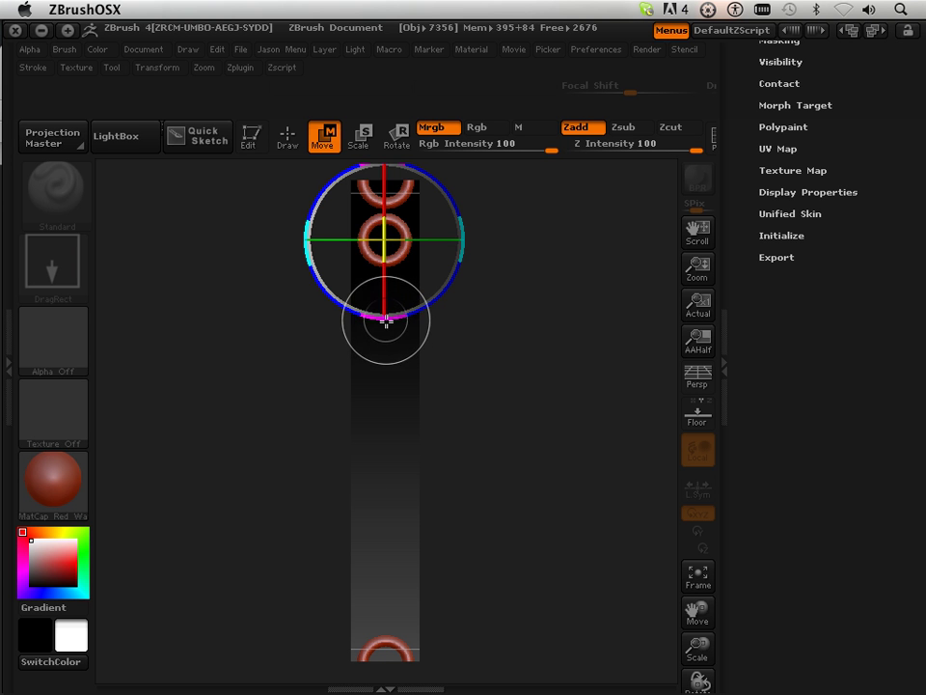
# Step: Duplicate the ring down the column with transpose drags until rings fill the strip
pyautogui.moveTo(386, 320); pyautogui.dragTo(392, 434)
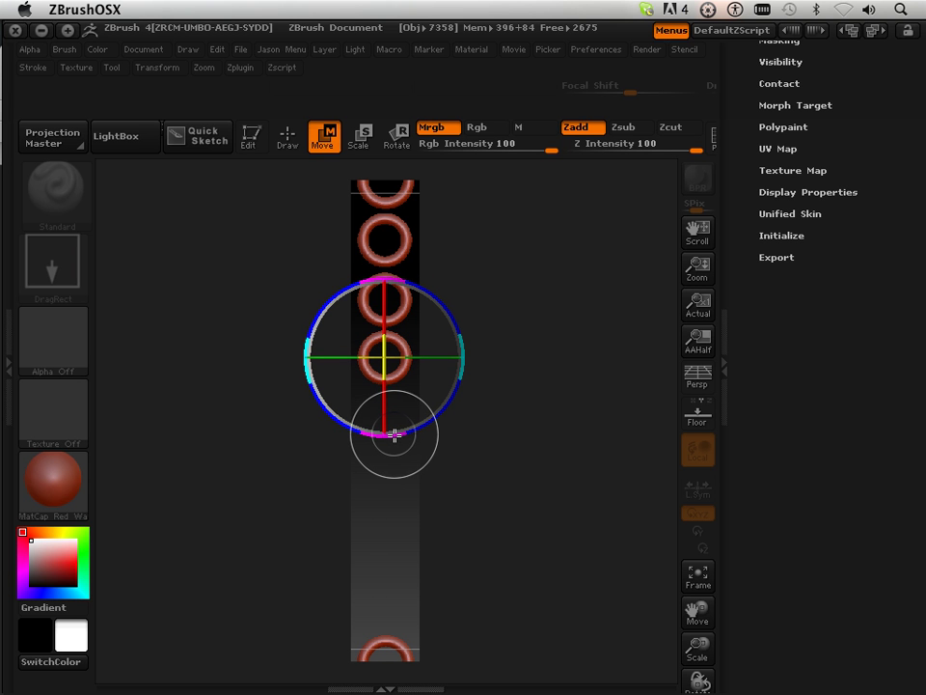
pyautogui.moveTo(391, 436); pyautogui.dragTo(391, 678)
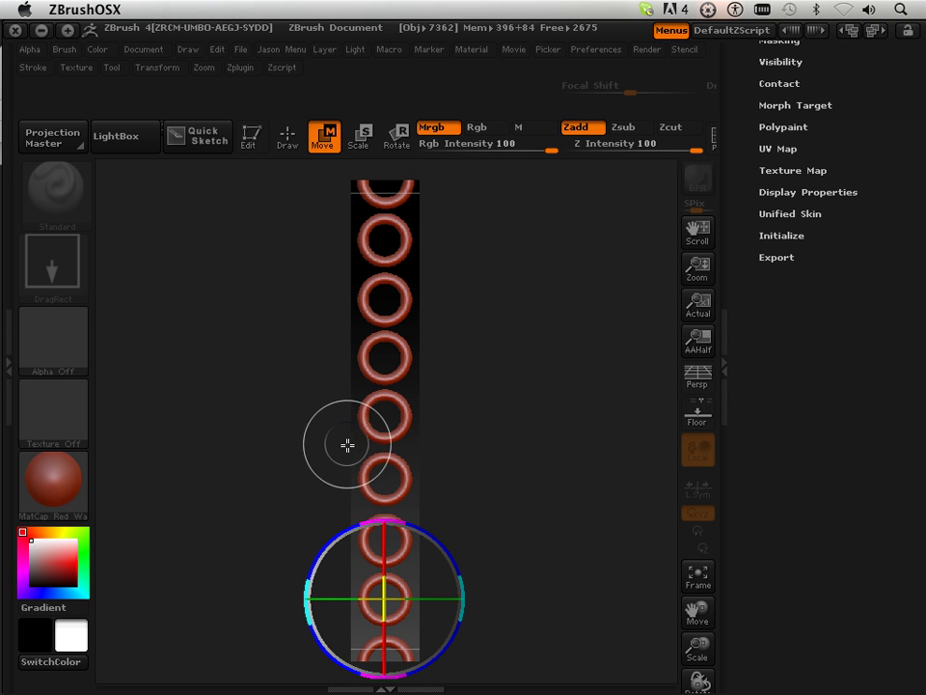
pyautogui.moveTo(385, 521); pyautogui.dragTo(356, 141)
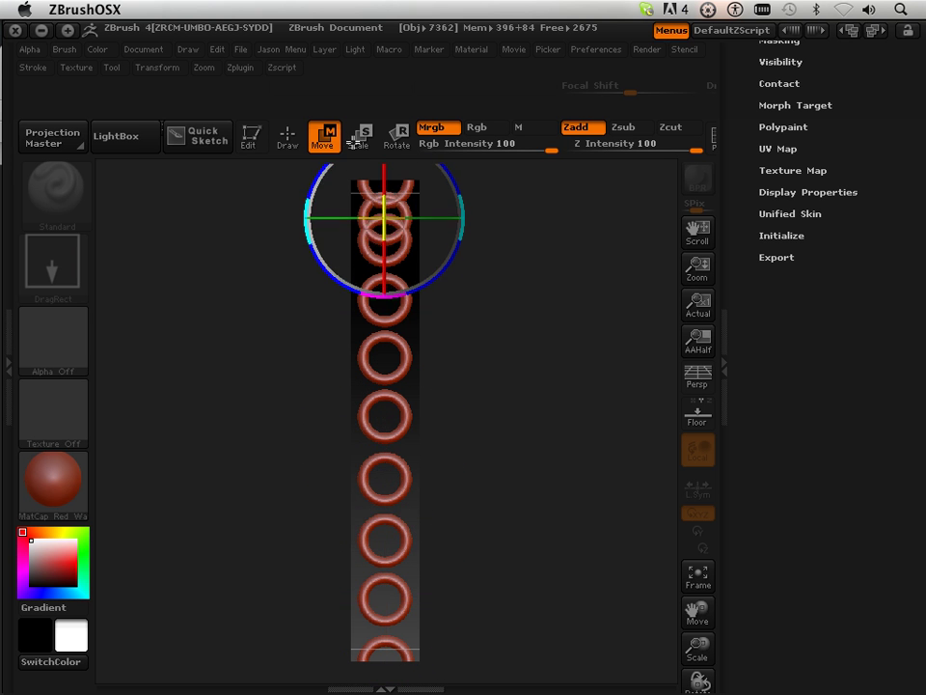
# Step: Undo the overlapping ring move near the top of the column
pyautogui.click(281, 149)
pyautogui.hotkey('ctrl', 'z')
pyautogui.hotkey('ctrl', 'z')
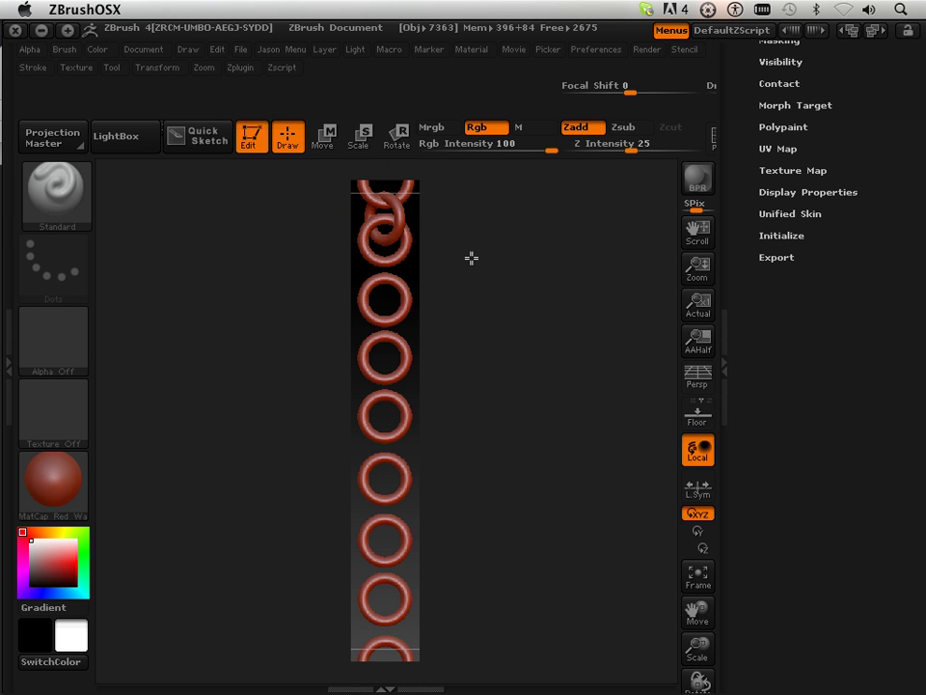
pyautogui.hotkey('ctrl', 'z')
pyautogui.hotkey('ctrl', 'z')
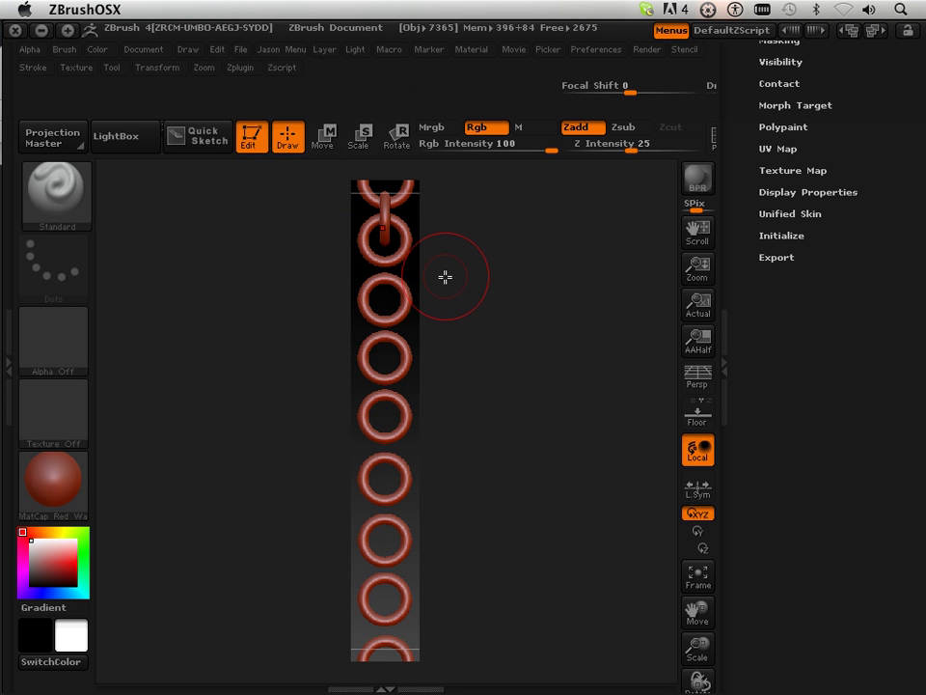
# Step: Duplicate and rotate edge-on links through the rings down the full strip
pyautogui.click(247, 140)
pyautogui.click(325, 135)
pyautogui.moveTo(351, 192); pyautogui.dragTo(389, 299)
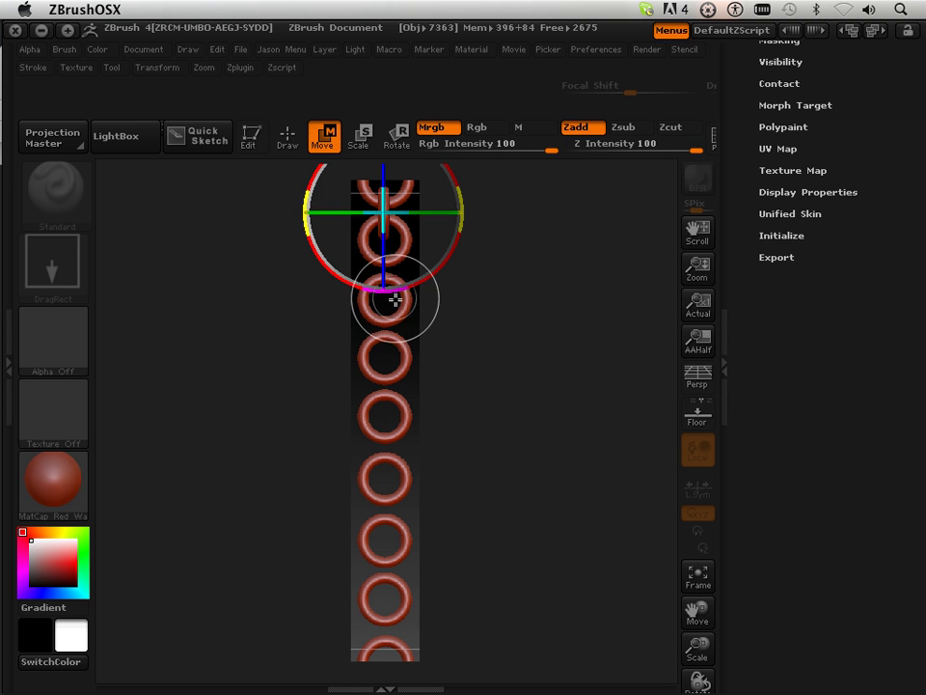
pyautogui.moveTo(383, 302); pyautogui.dragTo(393, 357)
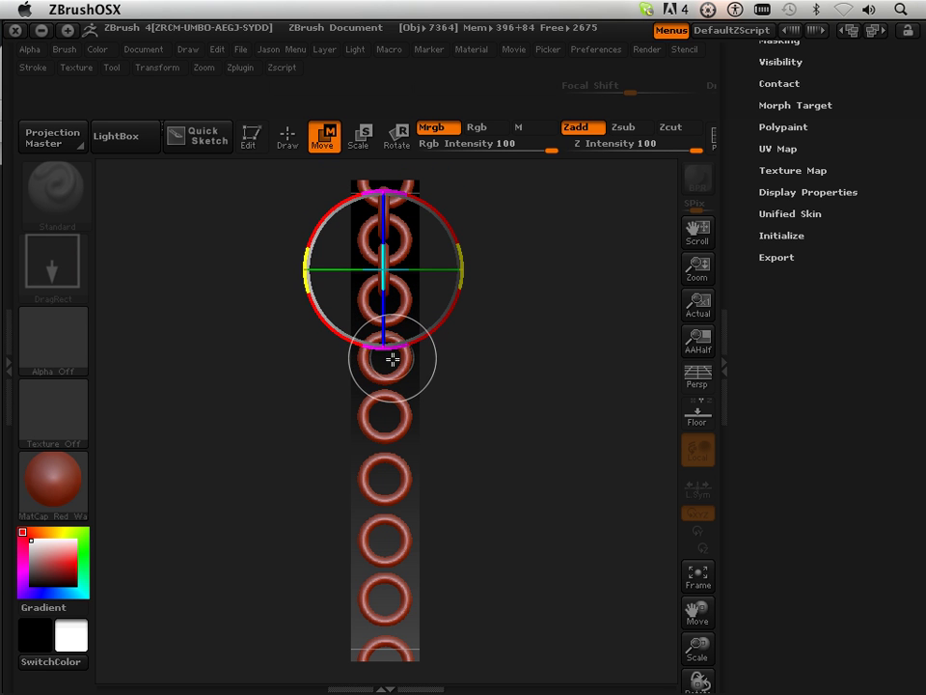
pyautogui.moveTo(384, 351)
pyautogui.mouseDown()
pyautogui.moveTo(395, 409)
pyautogui.moveTo(386, 409)
pyautogui.moveTo(386, 582)
pyautogui.moveTo(398, 589)
pyautogui.moveTo(389, 684)
pyautogui.mouseUp()
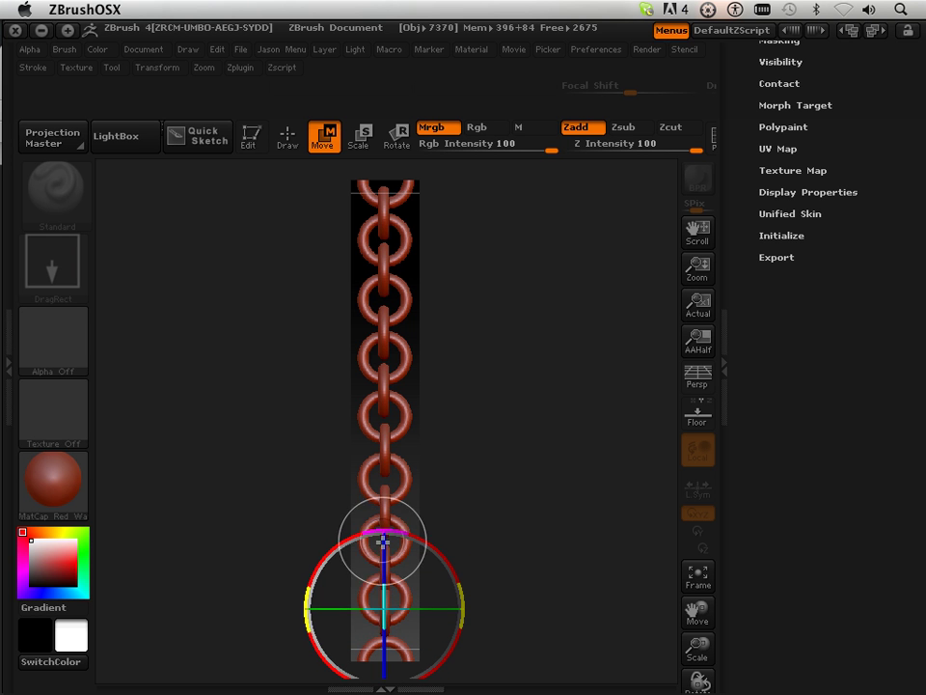
pyautogui.moveTo(384, 528); pyautogui.dragTo(388, 551)
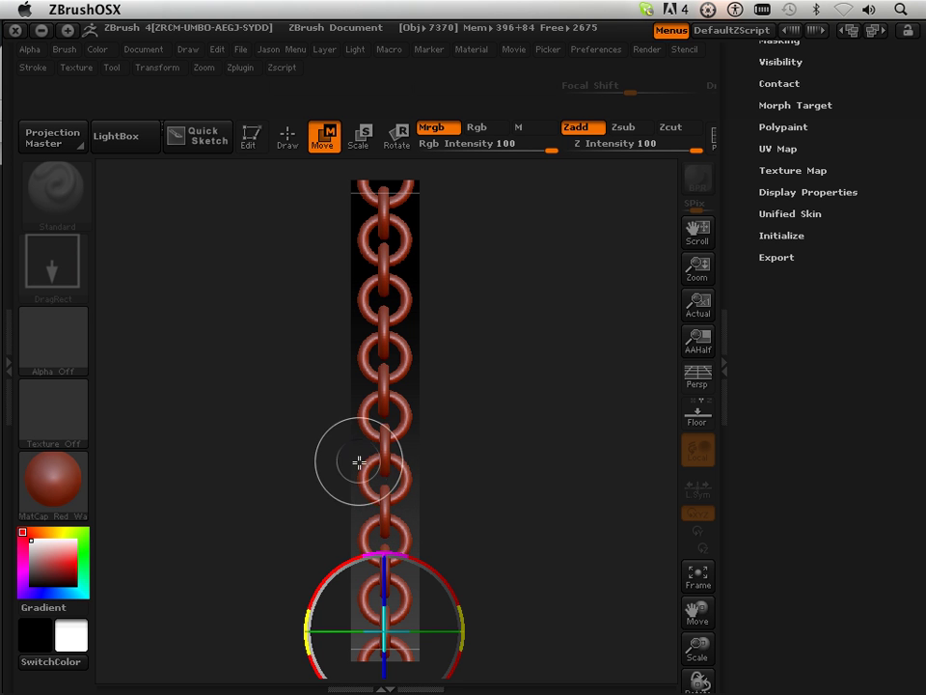
pyautogui.click(248, 141)
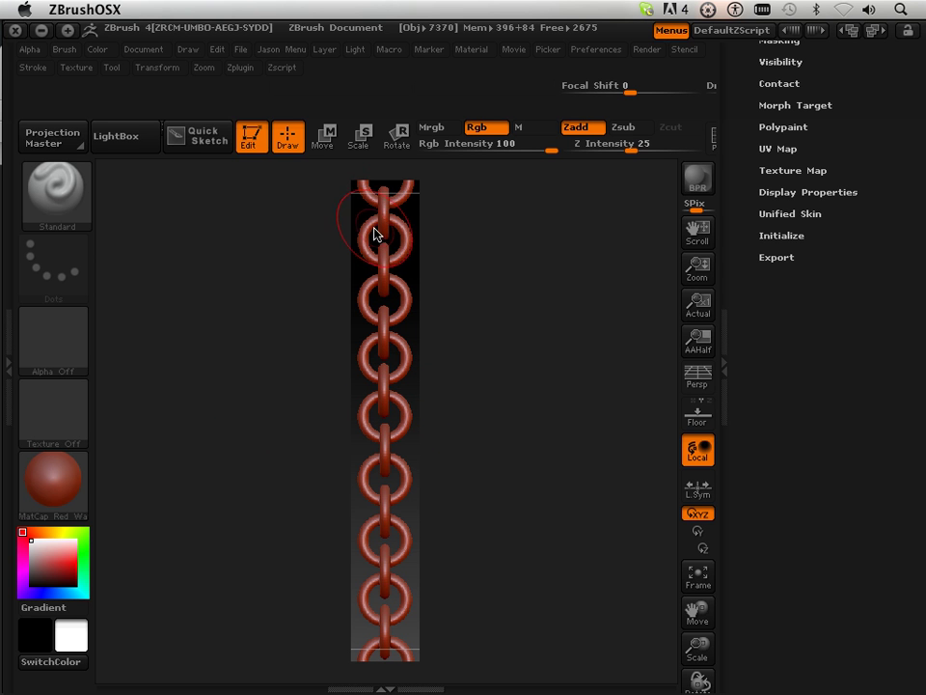
# Step: Grab the chain document with GrabDoc as the 100×700 alpha ZGrab01
pyautogui.click(30, 49)
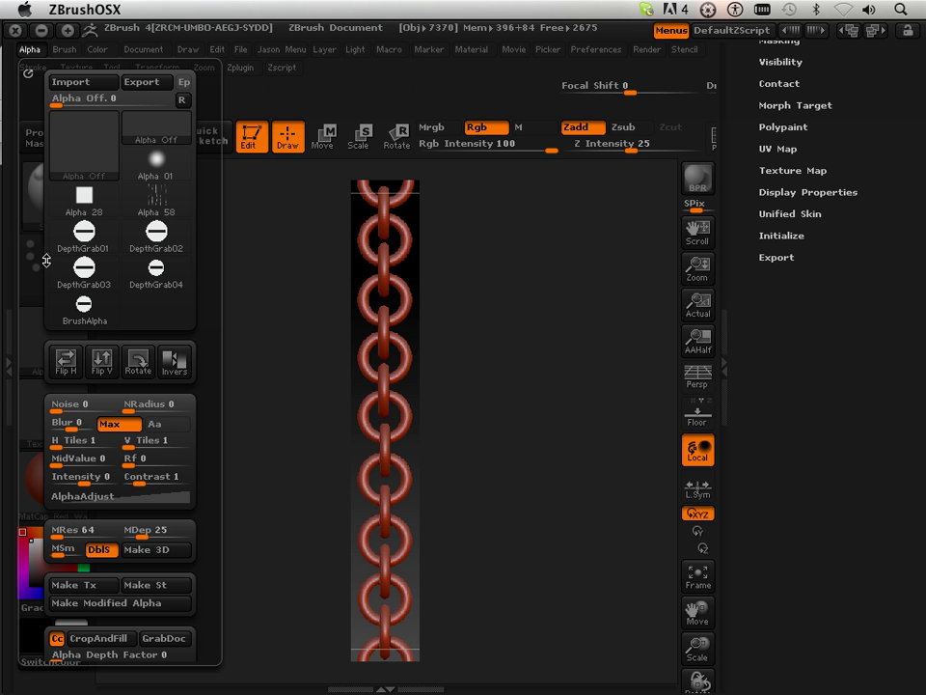
pyautogui.scroll(-10, 37, 513)
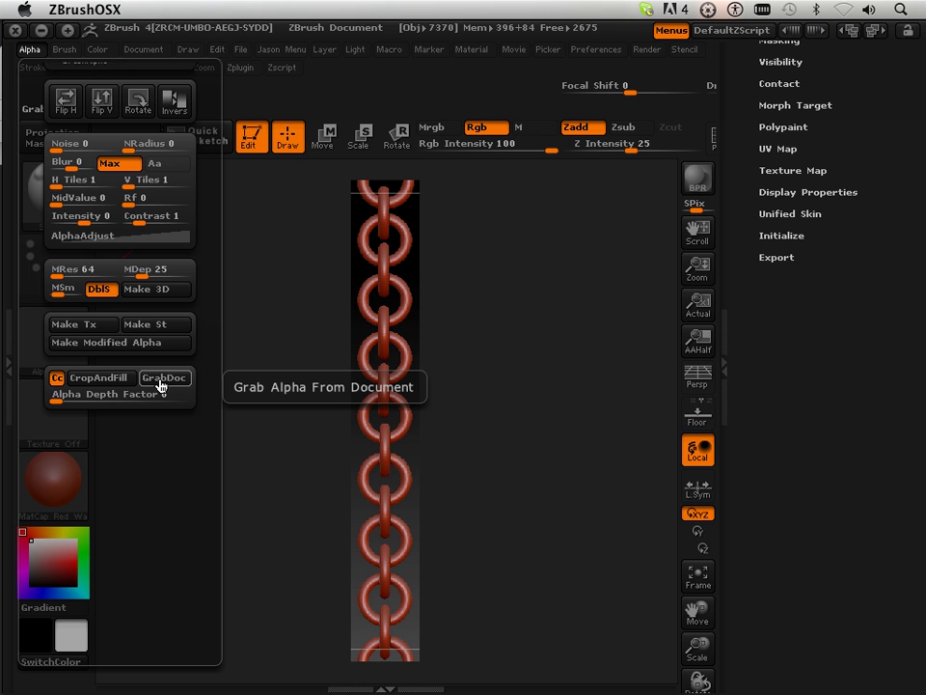
pyautogui.click(166, 387)
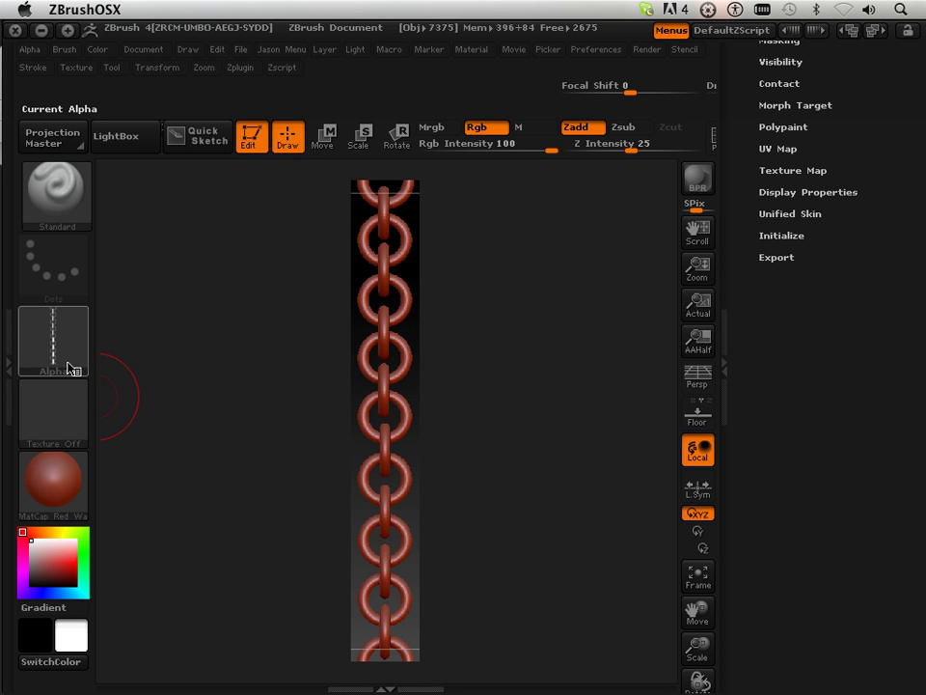
pyautogui.moveTo(67, 363)
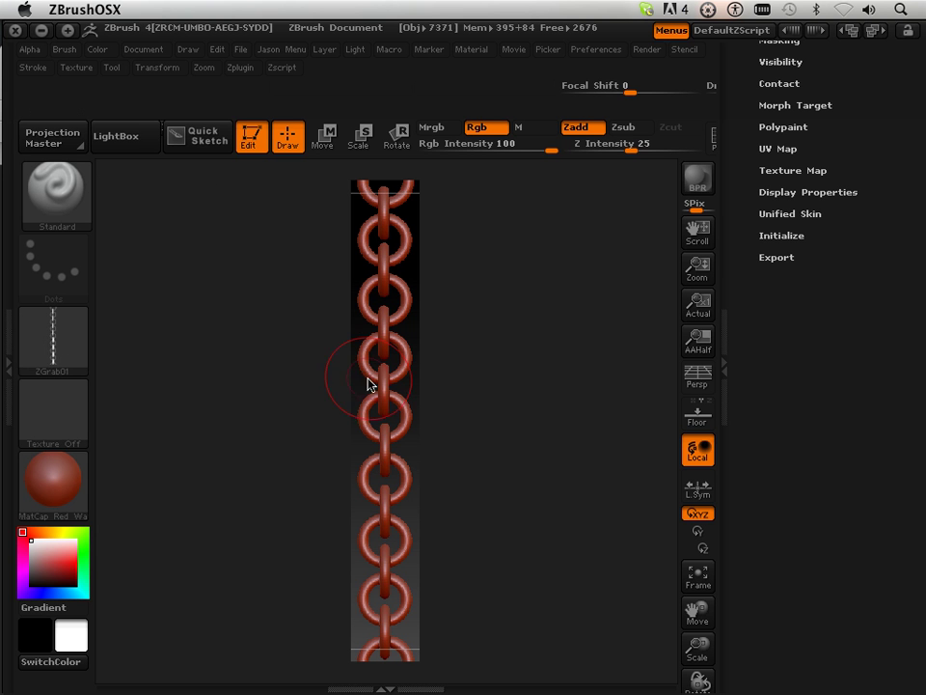
# Step: Reset ZBrush to its defaults with Init ZBrush
pyautogui.press('space')
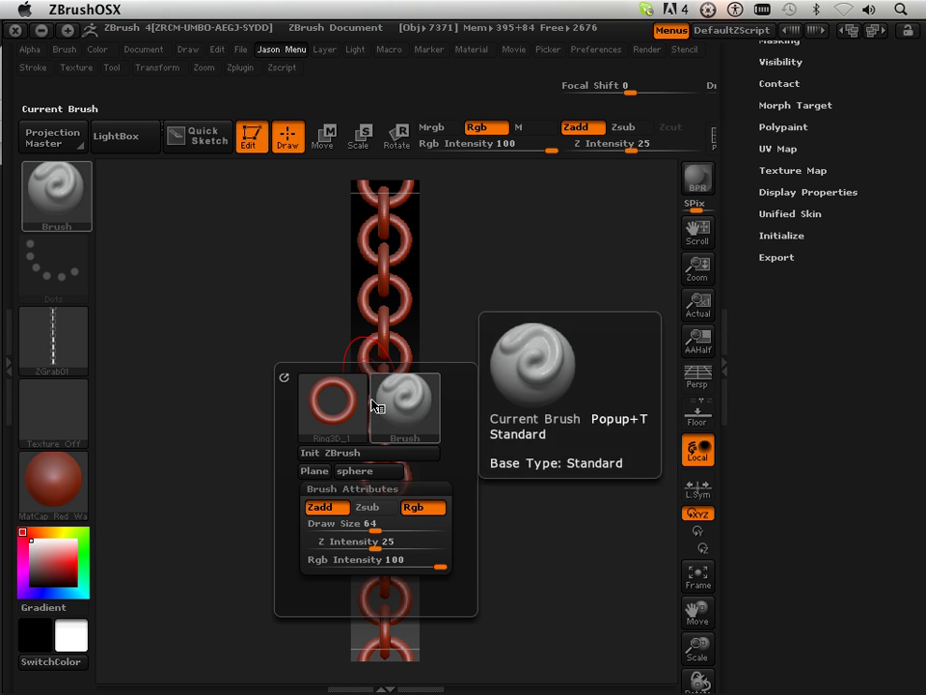
pyautogui.click(345, 454)
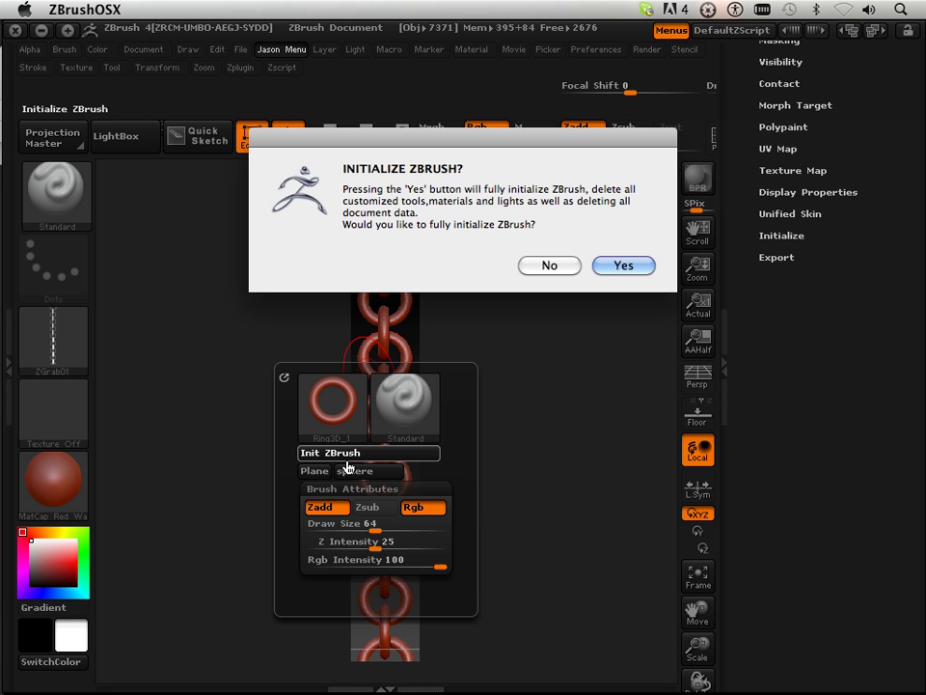
pyautogui.click(620, 266)
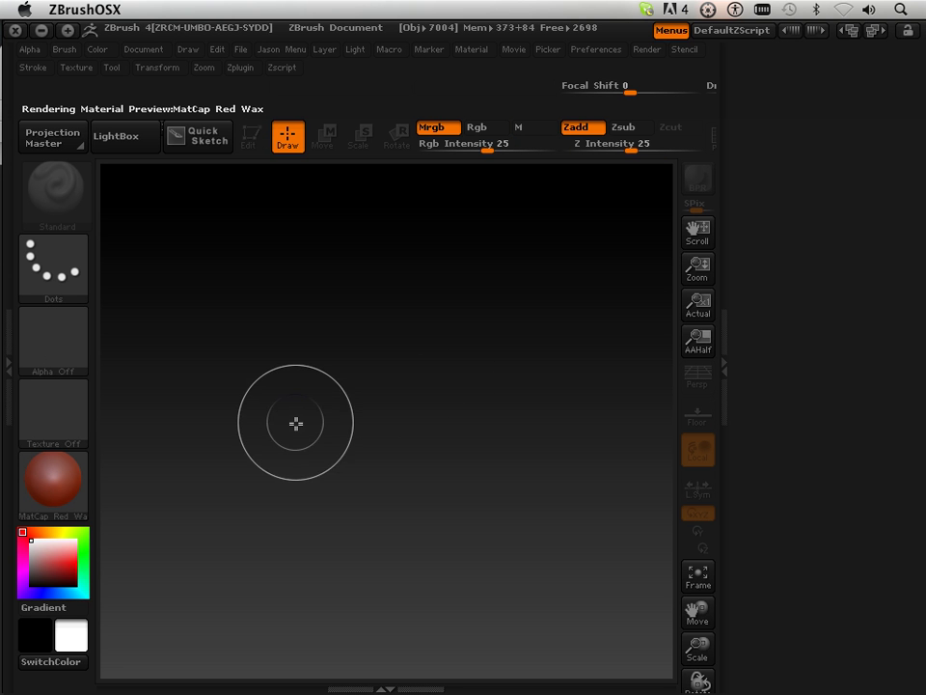
# Step: Create a new plane, make ZGrab01 the current alpha, and centre the plane
pyautogui.press('space')
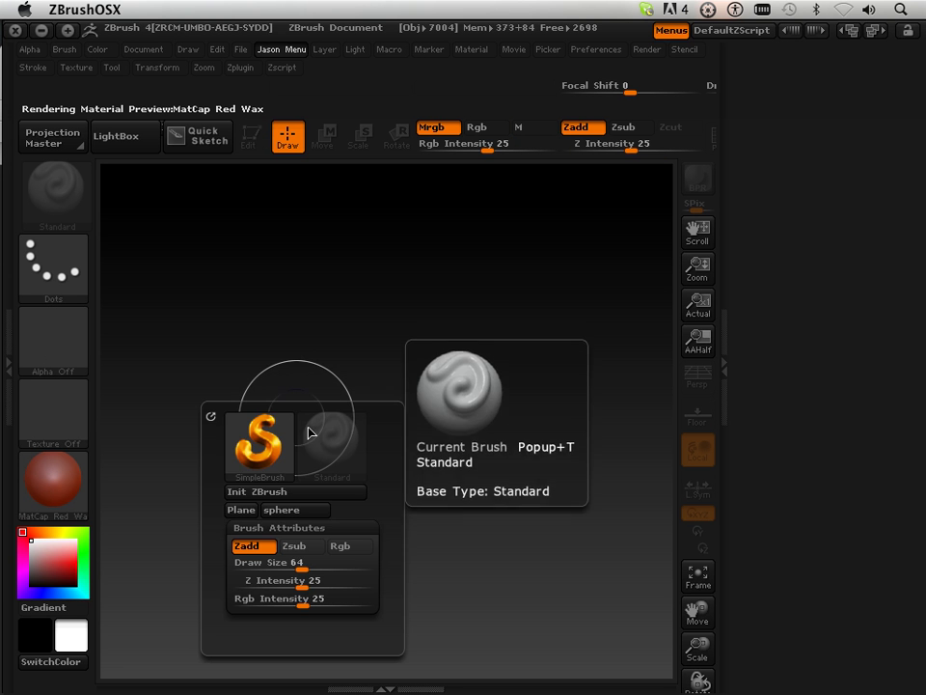
pyautogui.click(246, 514)
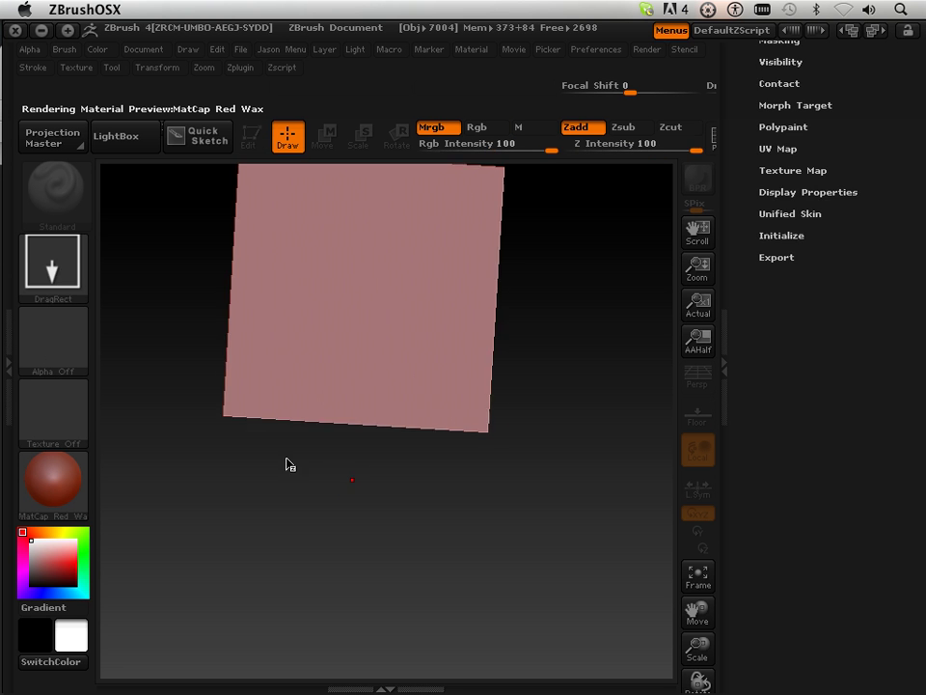
pyautogui.click(77, 365)
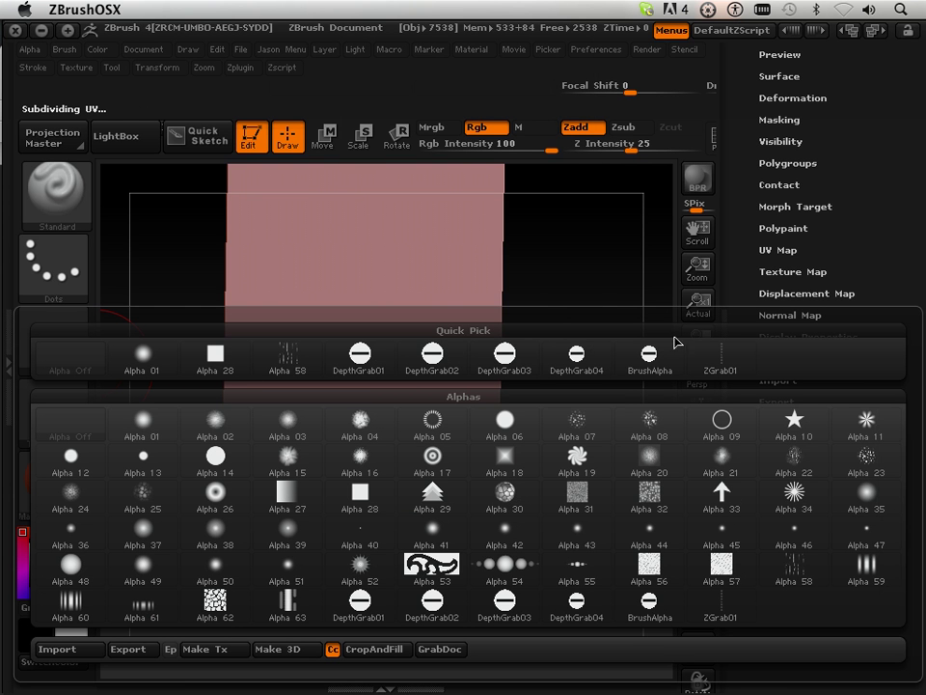
pyautogui.click(711, 367)
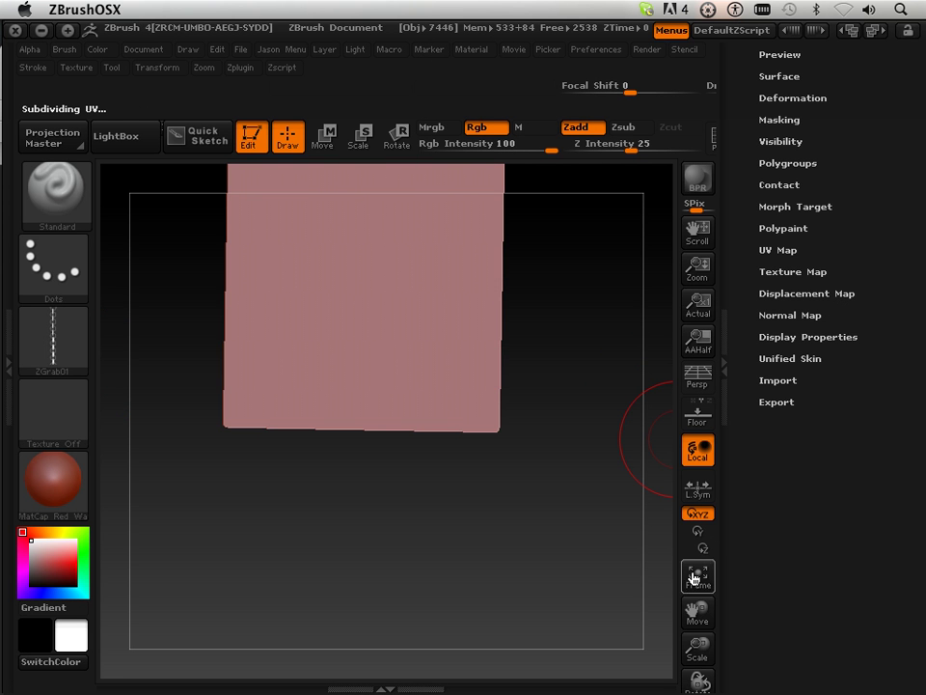
pyautogui.moveTo(697, 610); pyautogui.dragTo(676, 685)
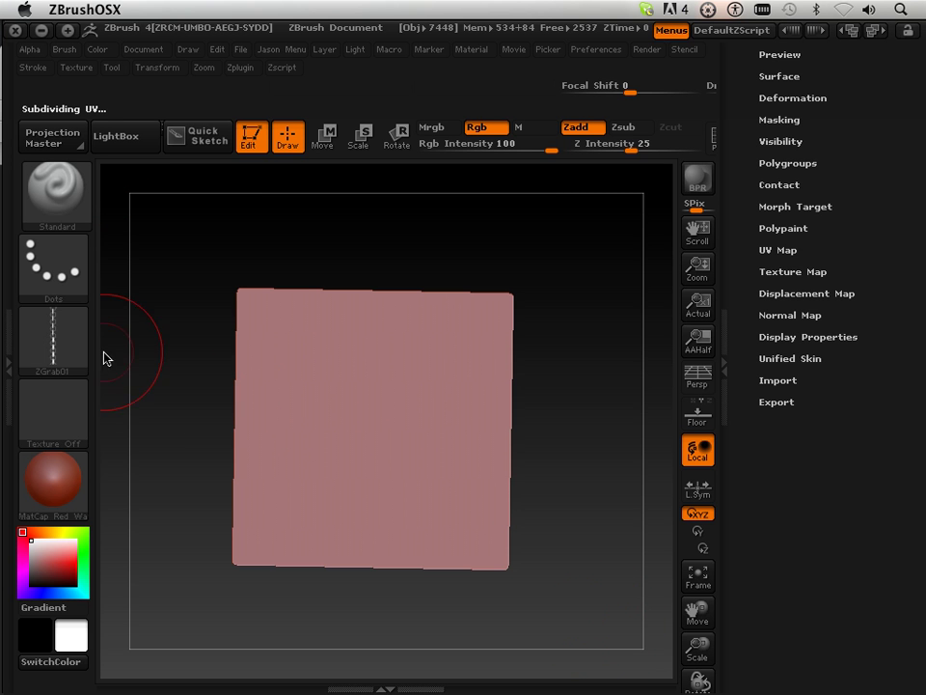
# Step: Switch to the DragRect stroke and test four chain-link stamps of various sizes, undoing each
pyautogui.moveTo(76, 354)
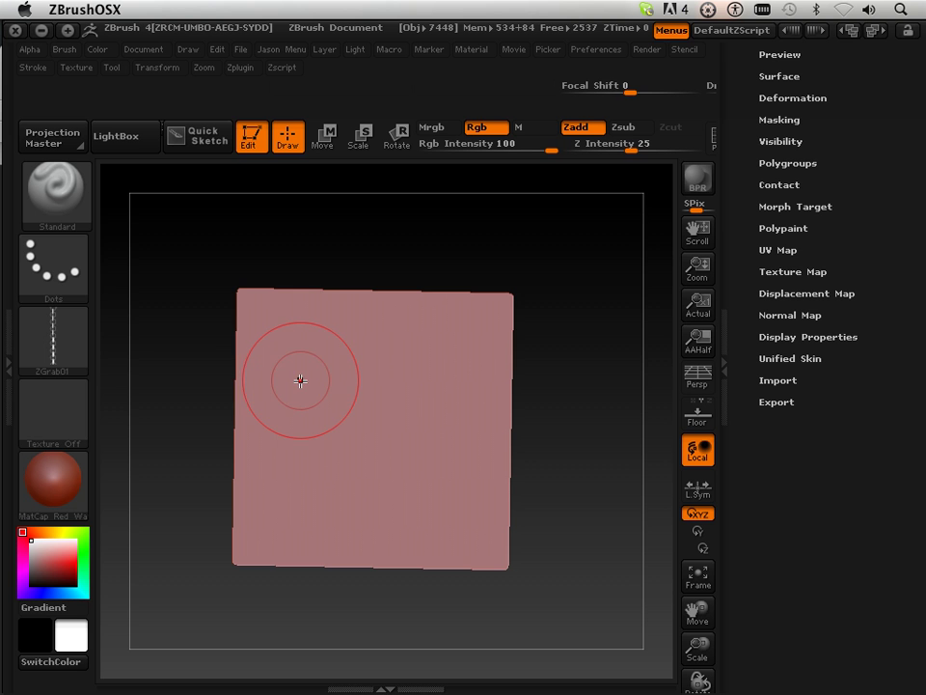
pyautogui.click(72, 288)
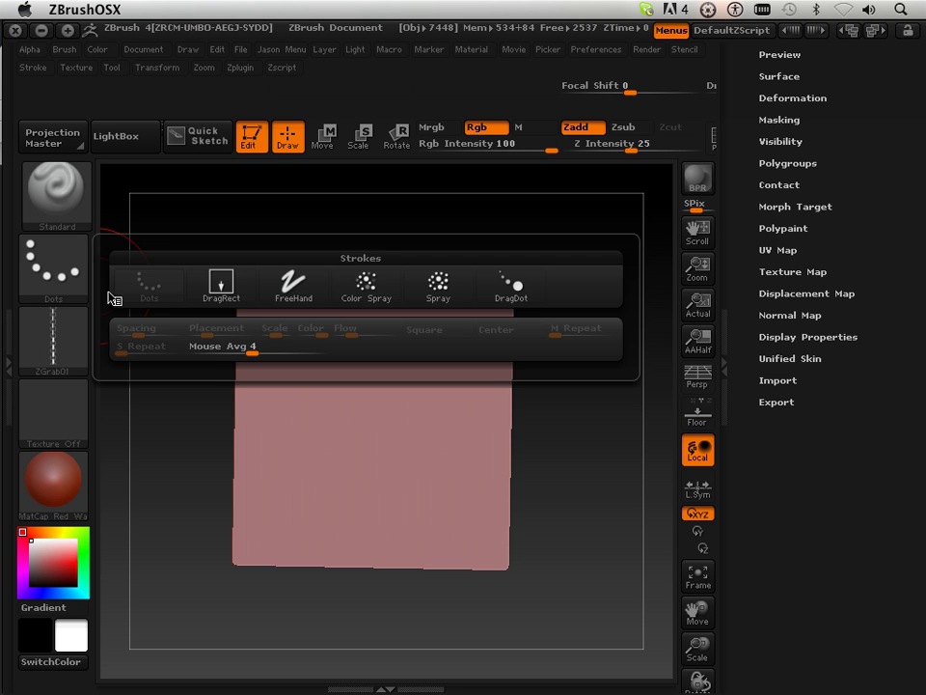
pyautogui.click(222, 285)
pyautogui.moveTo(355, 412)
pyautogui.mouseDown()
pyautogui.moveTo(352, 477)
pyautogui.moveTo(355, 461)
pyautogui.moveTo(349, 466)
pyautogui.mouseUp()
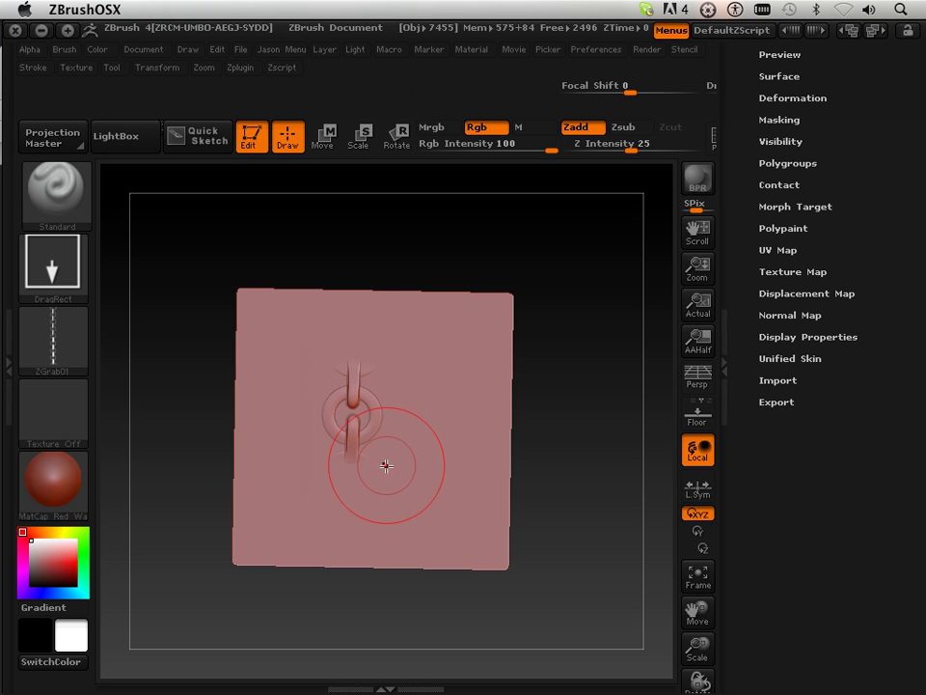
pyautogui.hotkey('ctrl', 'z')
pyautogui.moveTo(386, 417); pyautogui.dragTo(376, 517)
pyautogui.hotkey('ctrl', 'z')
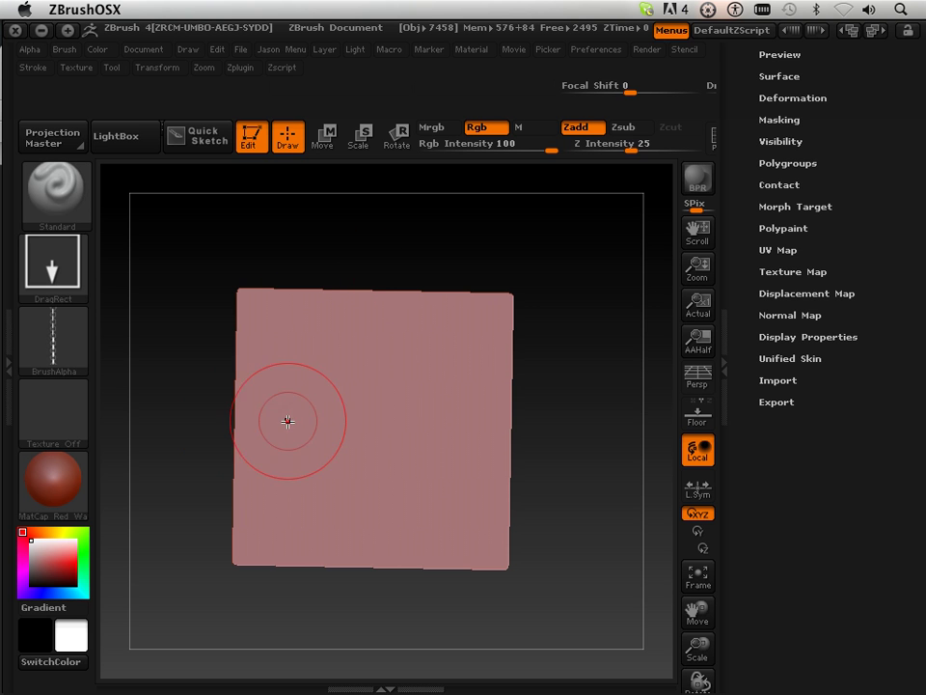
pyautogui.moveTo(376, 409); pyautogui.dragTo(371, 487)
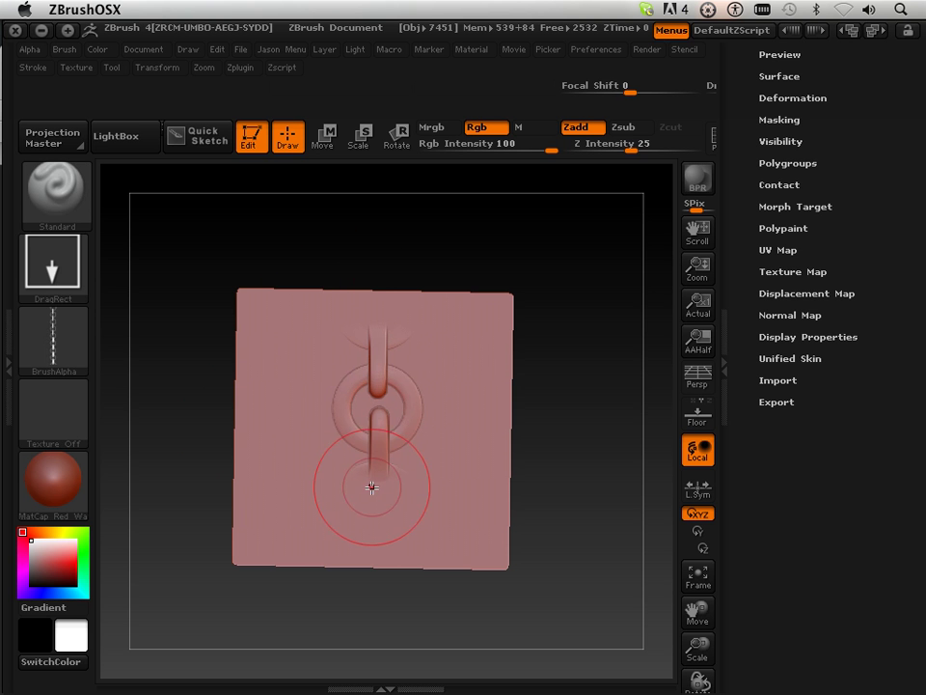
pyautogui.hotkey('ctrl', 'z')
pyautogui.moveTo(337, 426)
pyautogui.mouseDown()
pyautogui.moveTo(341, 518)
pyautogui.moveTo(345, 475)
pyautogui.mouseUp()
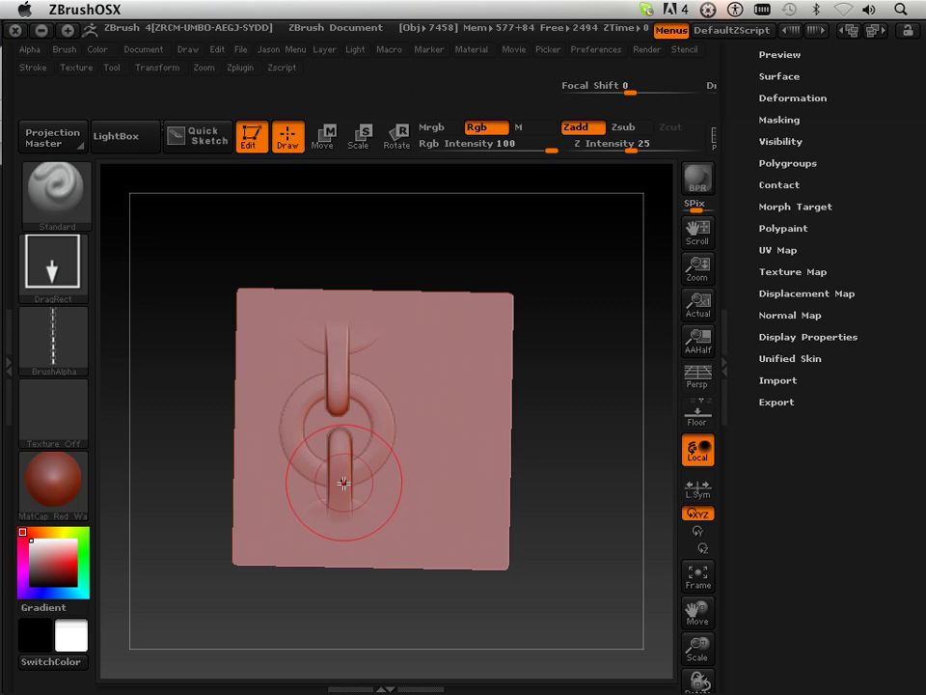
pyautogui.hotkey('ctrl', 'z')
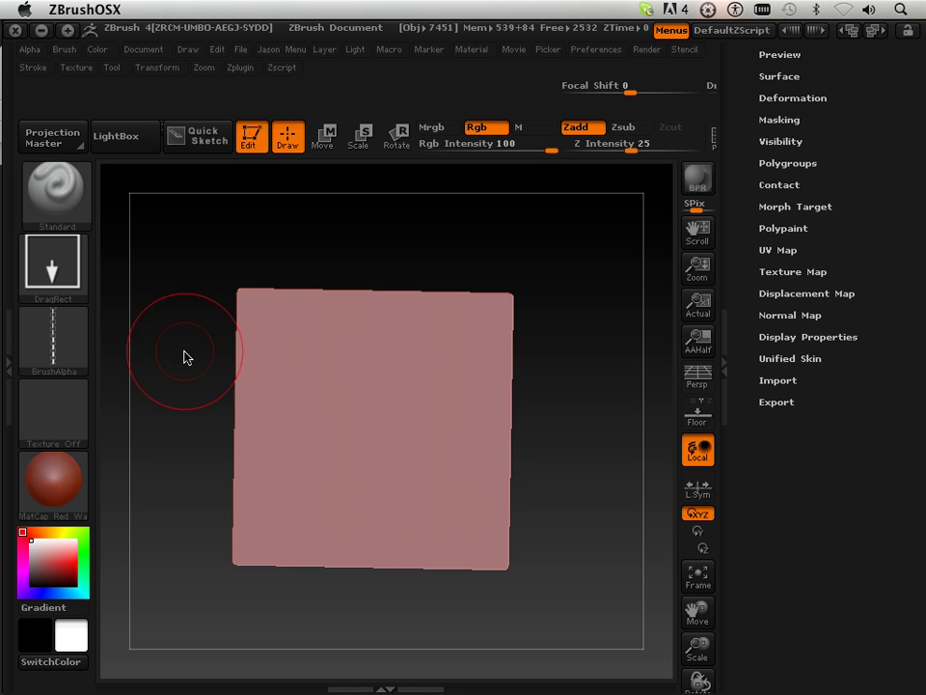
# Step: Return to the Dots stroke, shrink the Draw Size, and undo a test groove
pyautogui.click(70, 273)
pyautogui.click(150, 280)
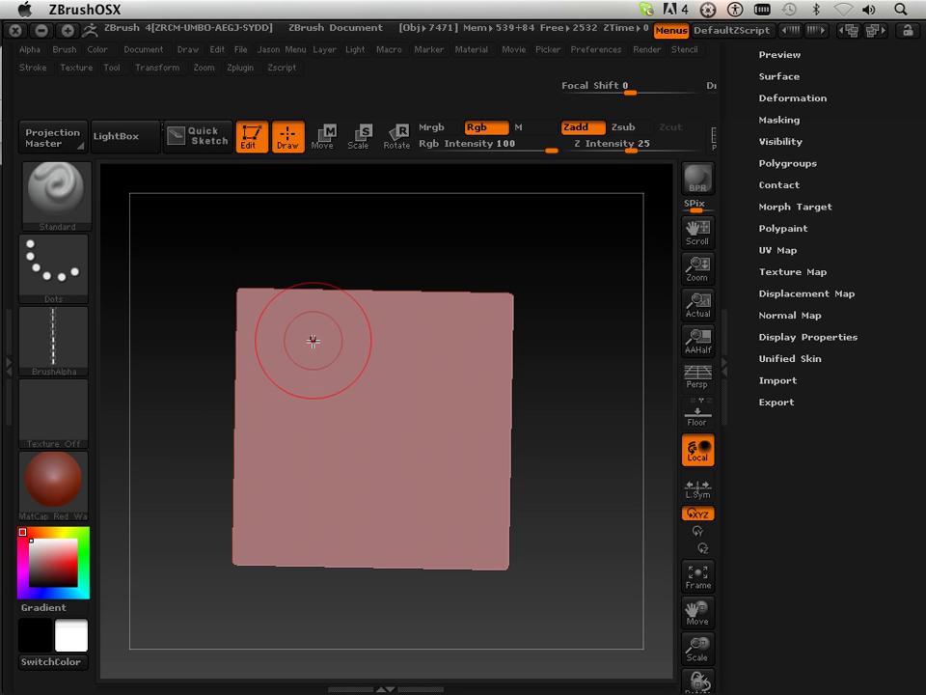
pyautogui.press('[')
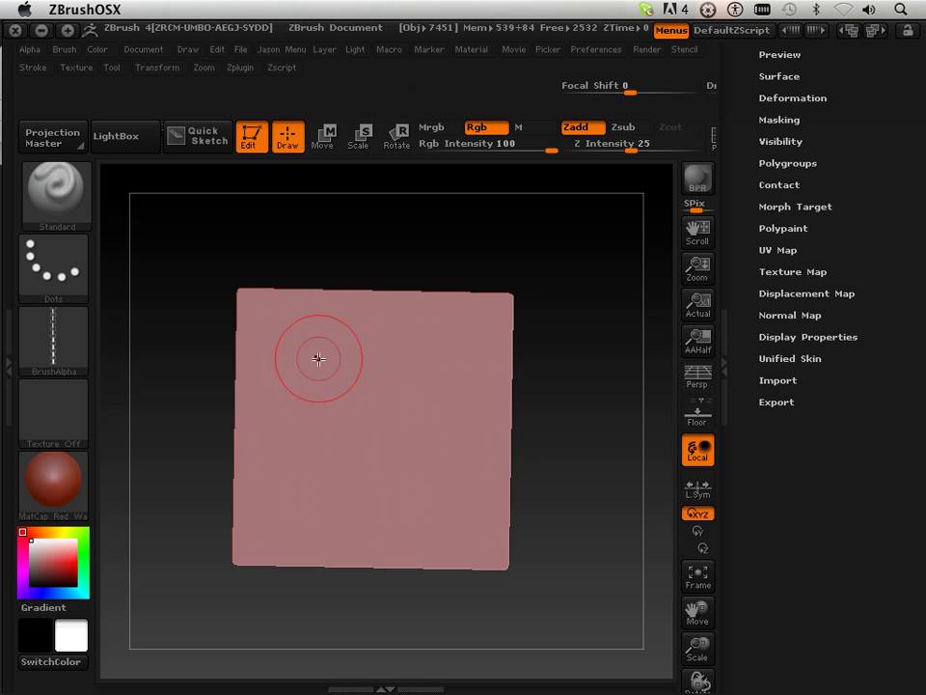
pyautogui.press('[')
pyautogui.press('[')
pyautogui.moveTo(356, 394); pyautogui.dragTo(354, 479)
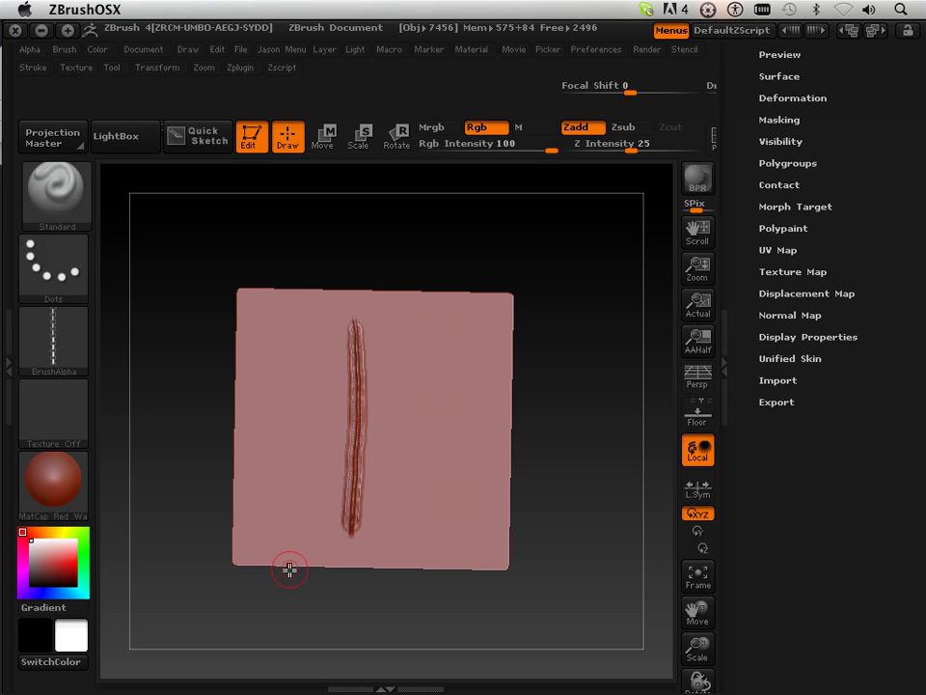
pyautogui.hotkey('ctrl', 'z')
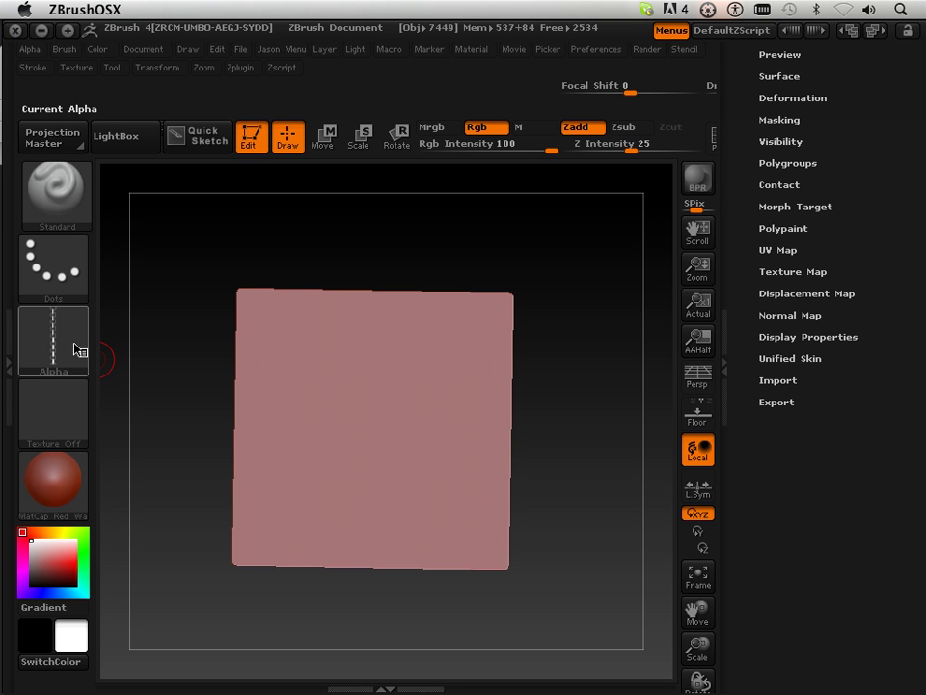
pyautogui.moveTo(63, 318)
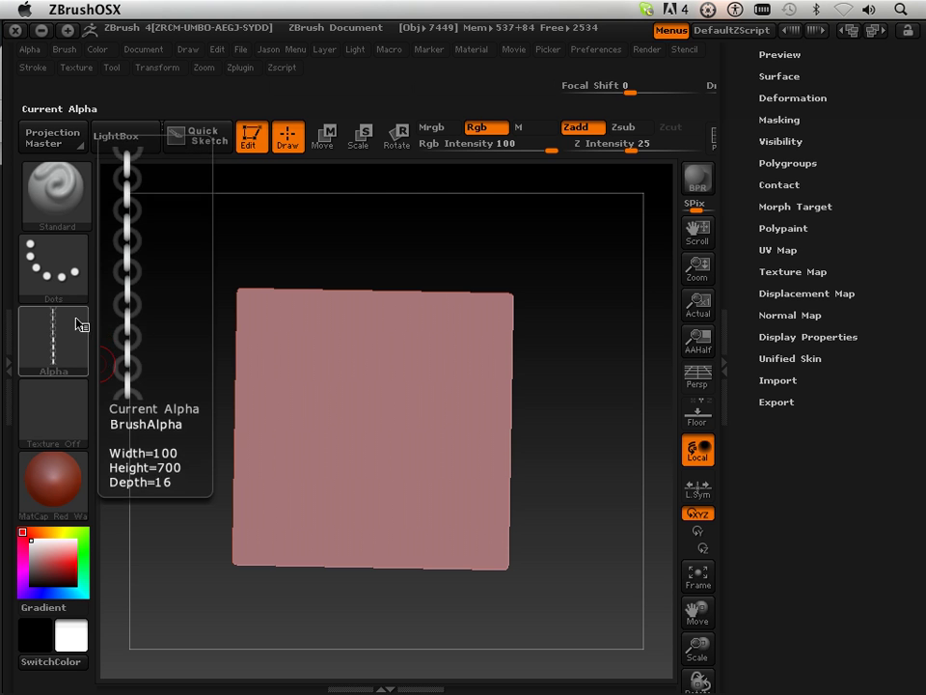
# Step: Enable Roll in the Stroke palette and undo the first spiral chain stroke
pyautogui.click(33, 69)
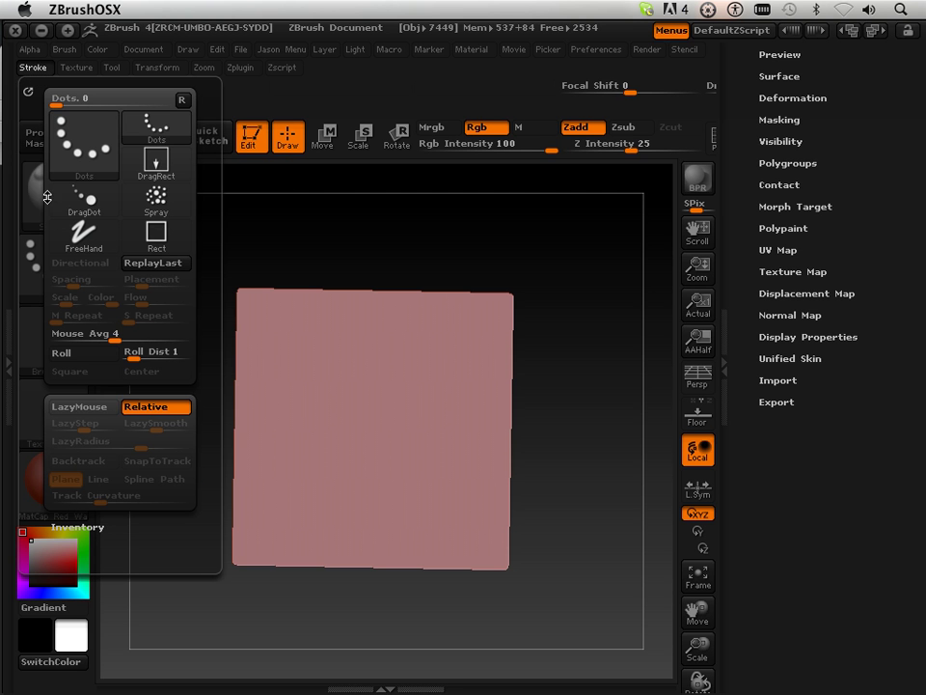
pyautogui.click(84, 356)
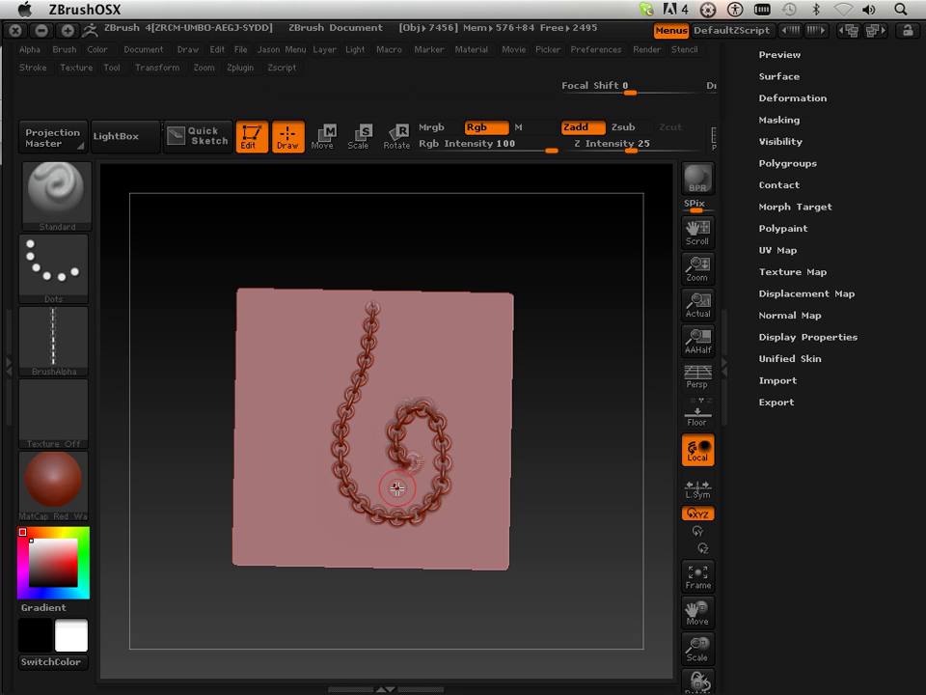
pyautogui.press('ctrl')
pyautogui.hotkey('ctrl', 'z')
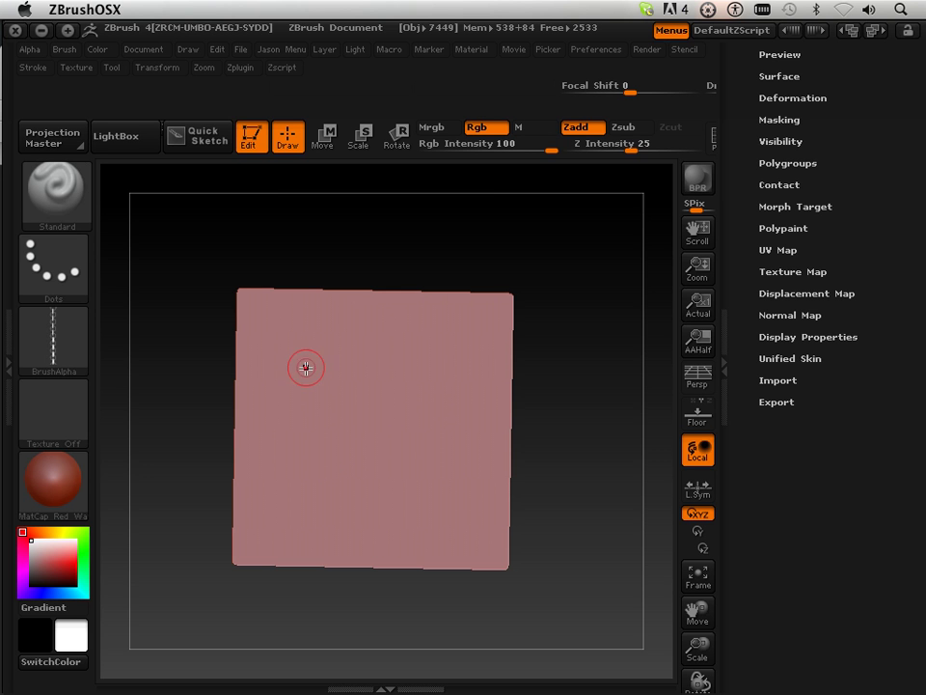
# Step: Draw three curving rolled-chain test strokes, undoing each, then reopen the Stroke palette
pyautogui.moveTo(280, 438)
pyautogui.mouseDown()
pyautogui.moveTo(286, 483)
pyautogui.moveTo(348, 515)
pyautogui.moveTo(389, 482)
pyautogui.moveTo(380, 400)
pyautogui.moveTo(337, 395)
pyautogui.moveTo(324, 450)
pyautogui.mouseUp()
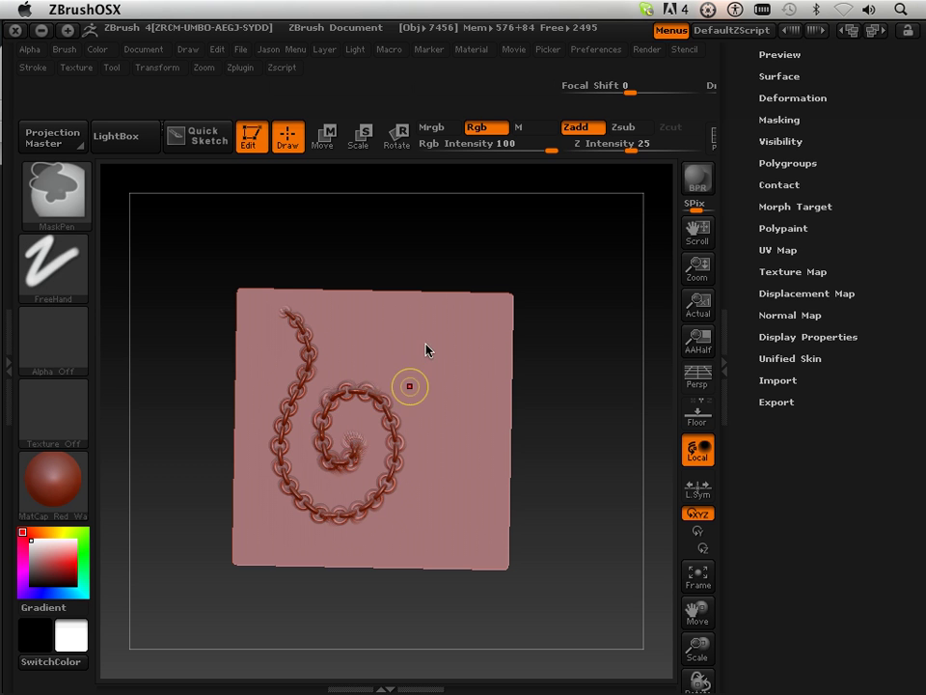
pyautogui.hotkey('ctrl', 'z')
pyautogui.moveTo(440, 316)
pyautogui.mouseDown()
pyautogui.moveTo(435, 481)
pyautogui.moveTo(263, 452)
pyautogui.moveTo(337, 327)
pyautogui.moveTo(307, 442)
pyautogui.moveTo(312, 389)
pyautogui.mouseUp()
pyautogui.hotkey('ctrl', 'z')
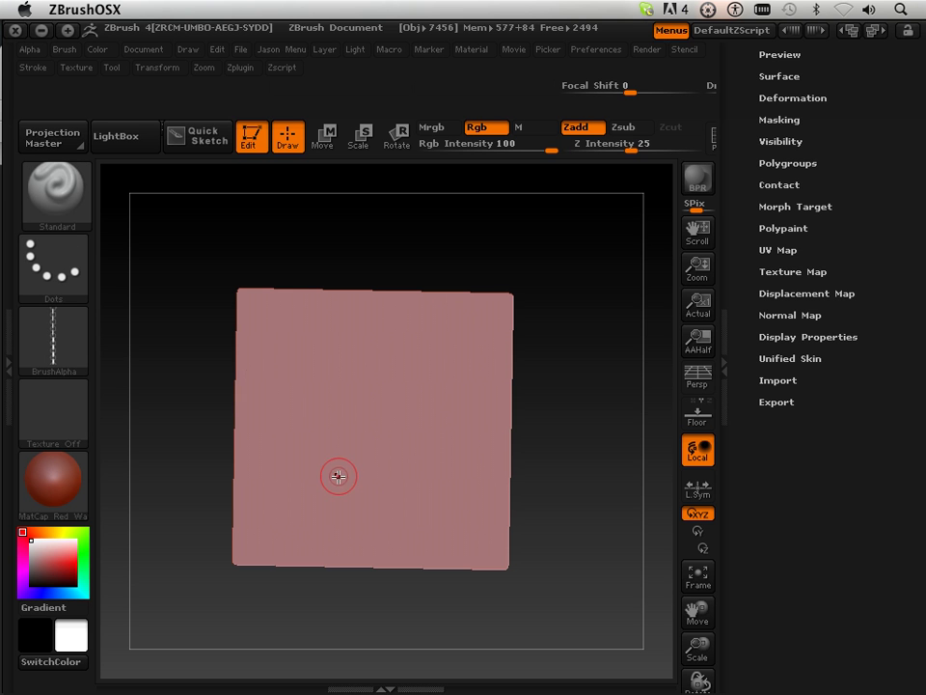
pyautogui.moveTo(301, 323)
pyautogui.mouseDown()
pyautogui.moveTo(304, 355)
pyautogui.moveTo(353, 450)
pyautogui.moveTo(418, 474)
pyautogui.moveTo(463, 351)
pyautogui.moveTo(419, 323)
pyautogui.moveTo(408, 380)
pyautogui.mouseUp()
pyautogui.hotkey('ctrl', 'z')
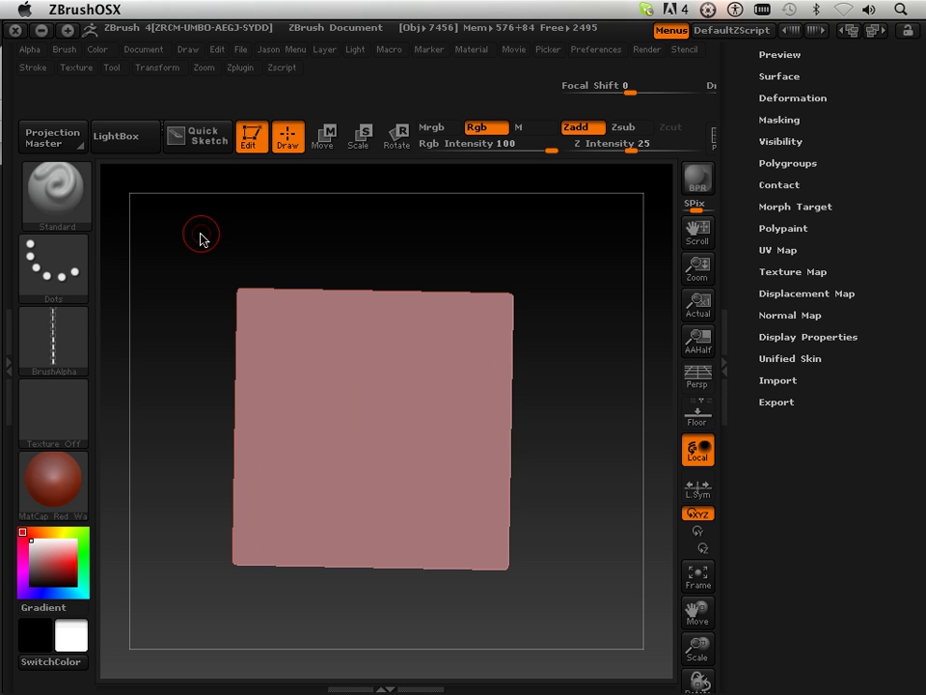
pyautogui.click(76, 68)
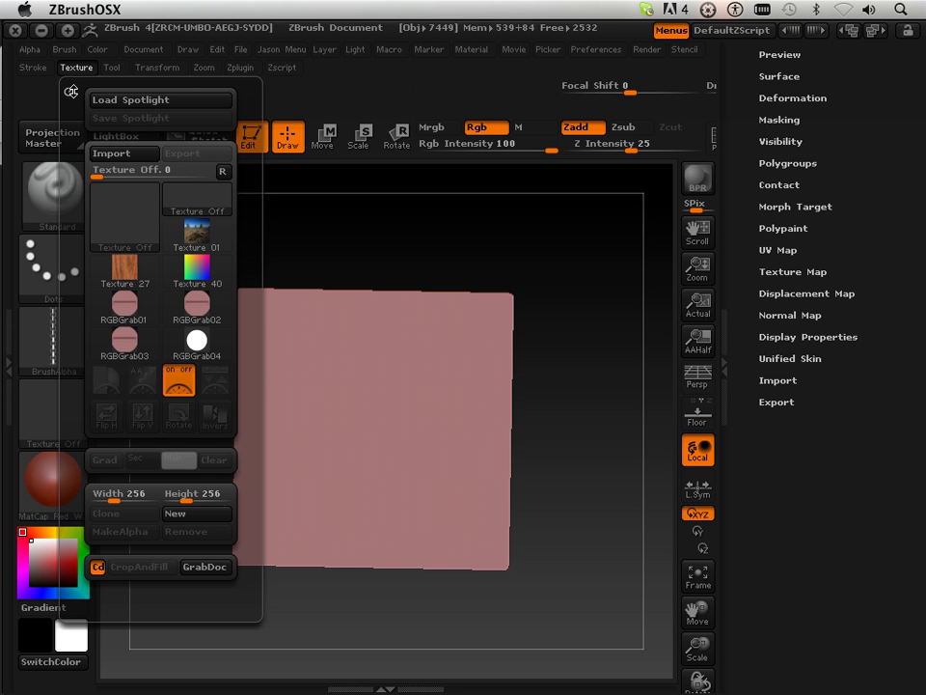
pyautogui.click(48, 75)
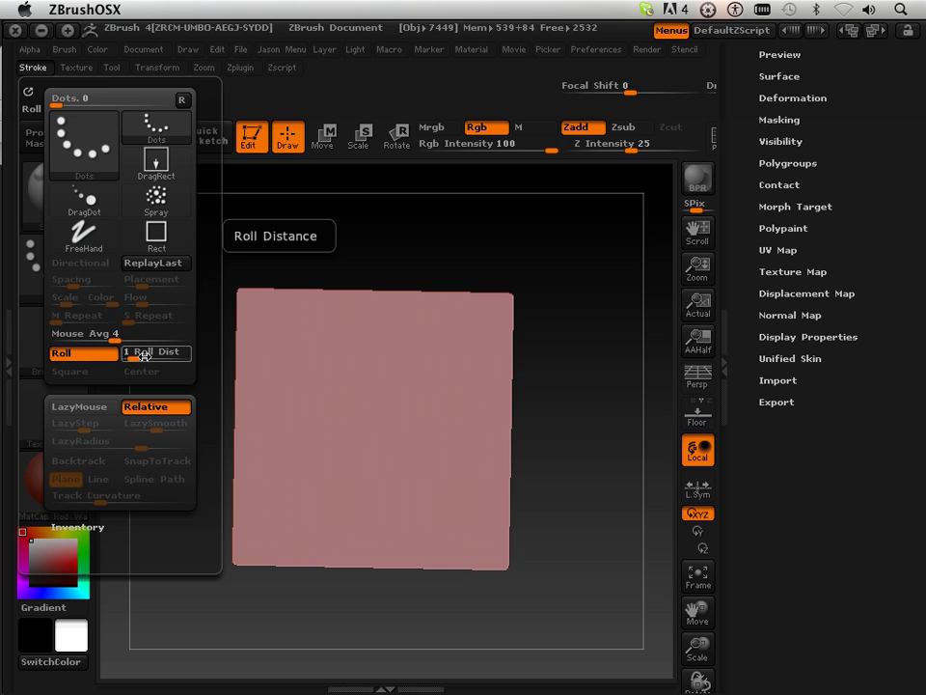
# Step: Raise Roll Dist to 2 and undo the stretched U-shaped chain
pyautogui.moveTo(144, 356); pyautogui.dragTo(150, 359)
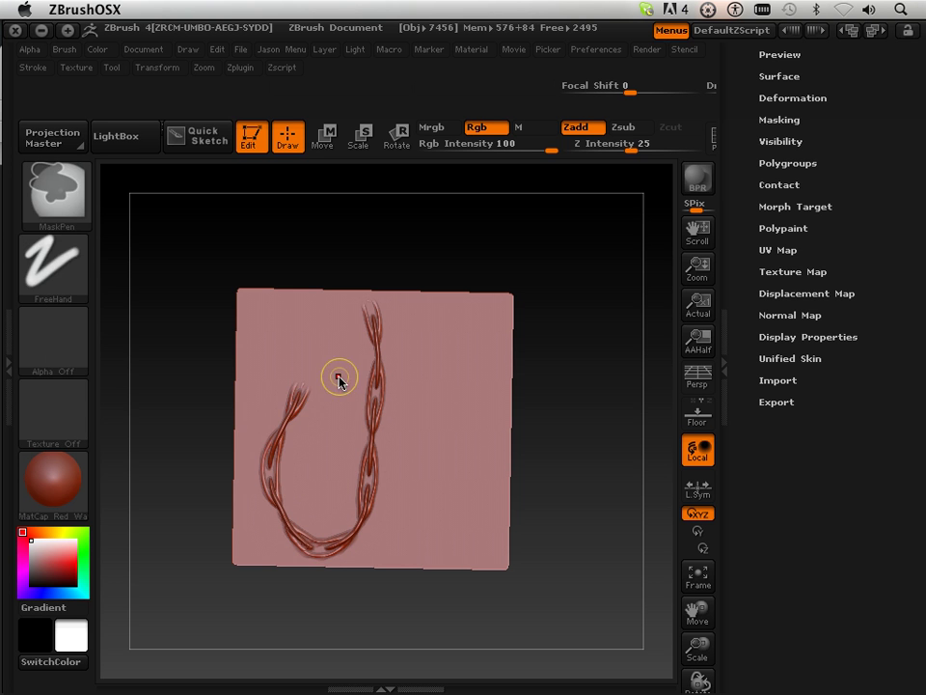
pyautogui.hotkey('ctrl', 'z')
pyautogui.click(34, 69)
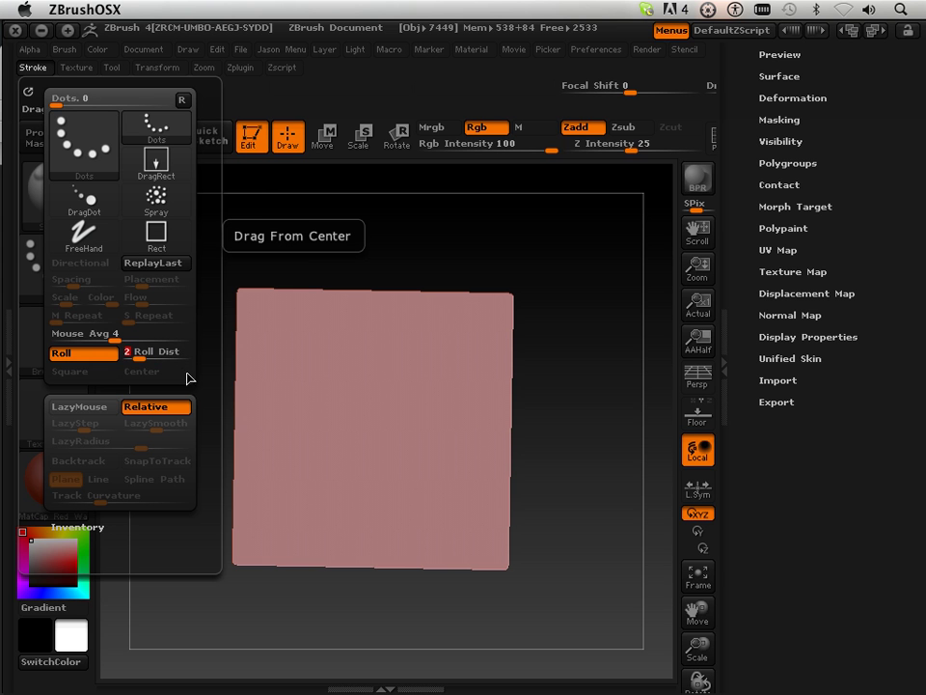
# Step: Sculpt a long hooked chain, a right-side run, a left curve, and two short chains
pyautogui.moveTo(363, 311)
pyautogui.mouseDown()
pyautogui.moveTo(369, 409)
pyautogui.moveTo(342, 516)
pyautogui.moveTo(262, 500)
pyautogui.moveTo(254, 443)
pyautogui.moveTo(262, 381)
pyautogui.moveTo(304, 434)
pyautogui.moveTo(309, 388)
pyautogui.mouseUp()
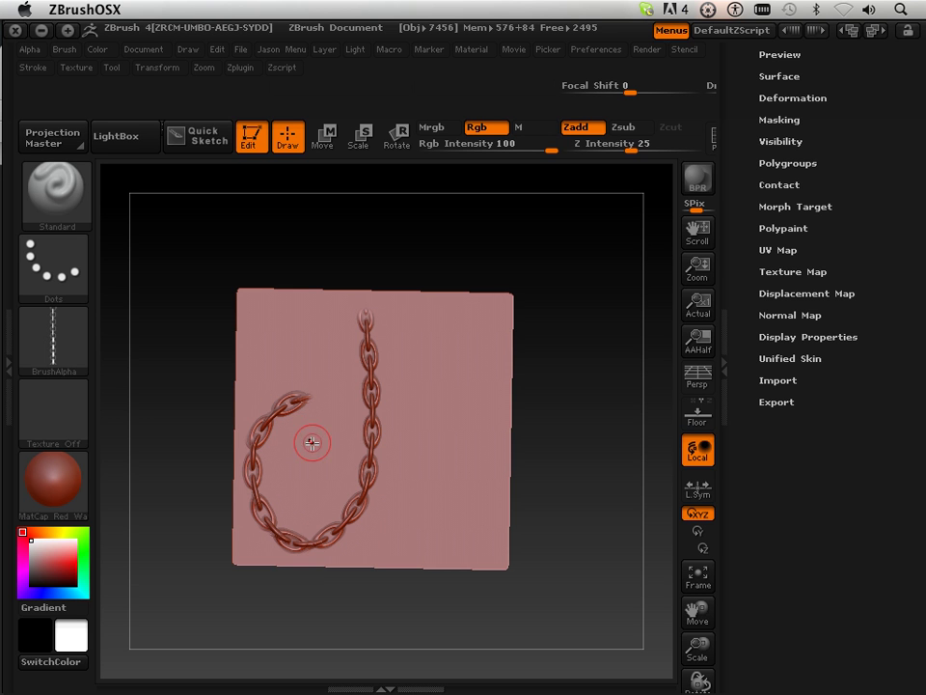
pyautogui.click(33, 66)
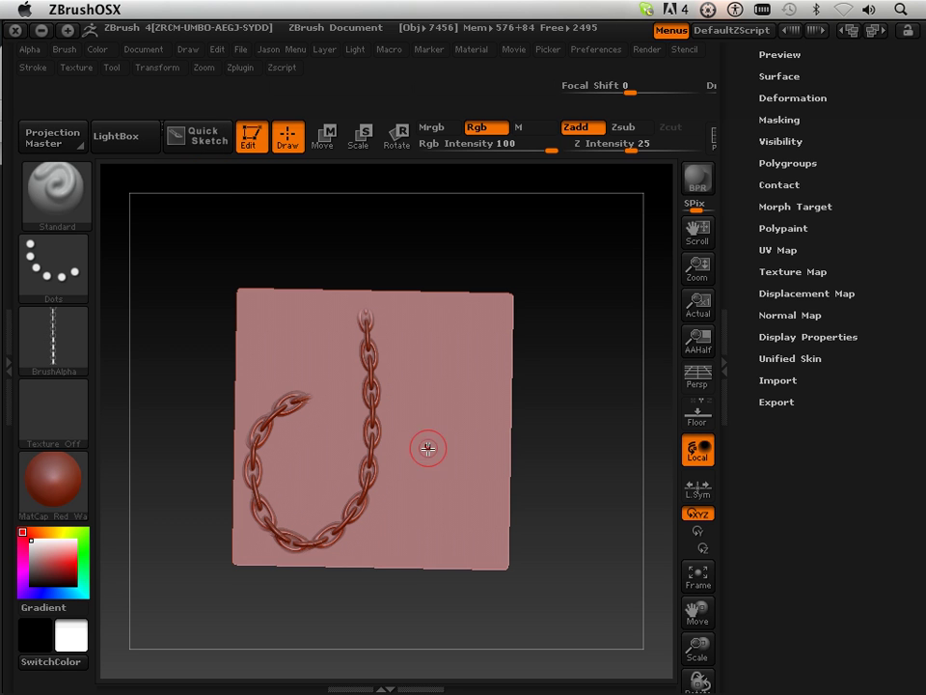
pyautogui.moveTo(429, 534)
pyautogui.mouseDown()
pyautogui.moveTo(408, 504)
pyautogui.moveTo(433, 440)
pyautogui.moveTo(465, 396)
pyautogui.moveTo(436, 326)
pyautogui.moveTo(414, 336)
pyautogui.moveTo(415, 391)
pyautogui.mouseUp()
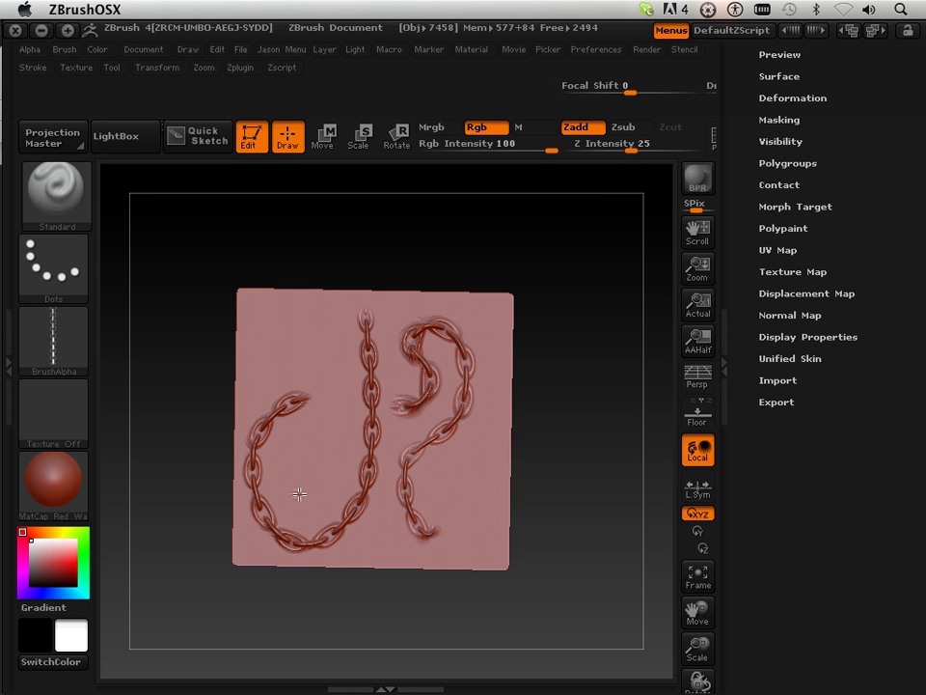
pyautogui.moveTo(300, 492)
pyautogui.mouseDown()
pyautogui.moveTo(331, 422)
pyautogui.moveTo(325, 382)
pyautogui.moveTo(284, 350)
pyautogui.moveTo(284, 319)
pyautogui.moveTo(309, 306)
pyautogui.moveTo(332, 339)
pyautogui.mouseUp()
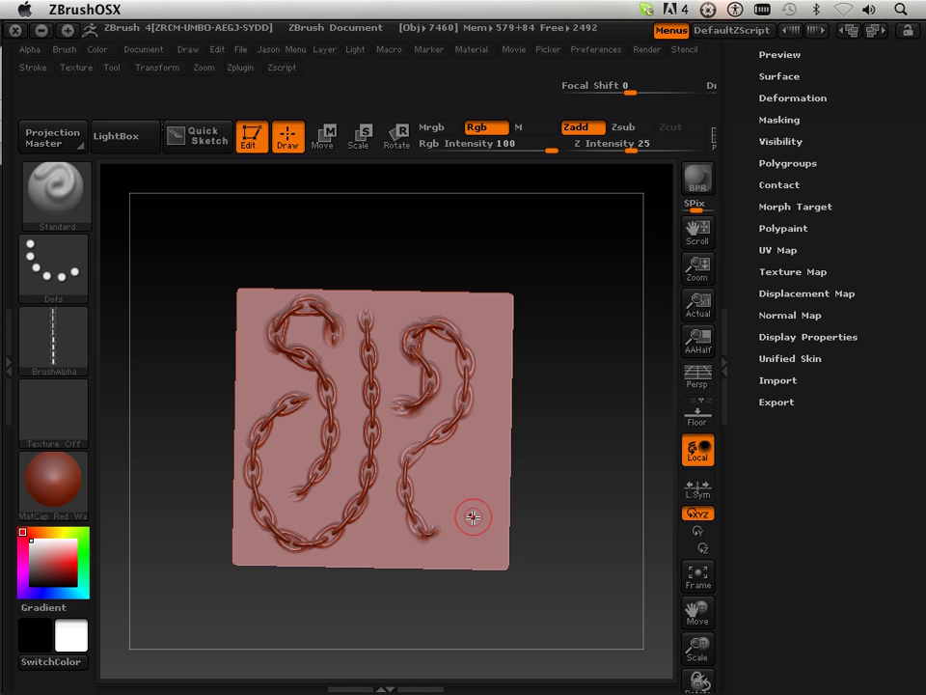
pyautogui.moveTo(469, 533)
pyautogui.mouseDown()
pyautogui.moveTo(446, 434)
pyautogui.moveTo(454, 461)
pyautogui.mouseUp()
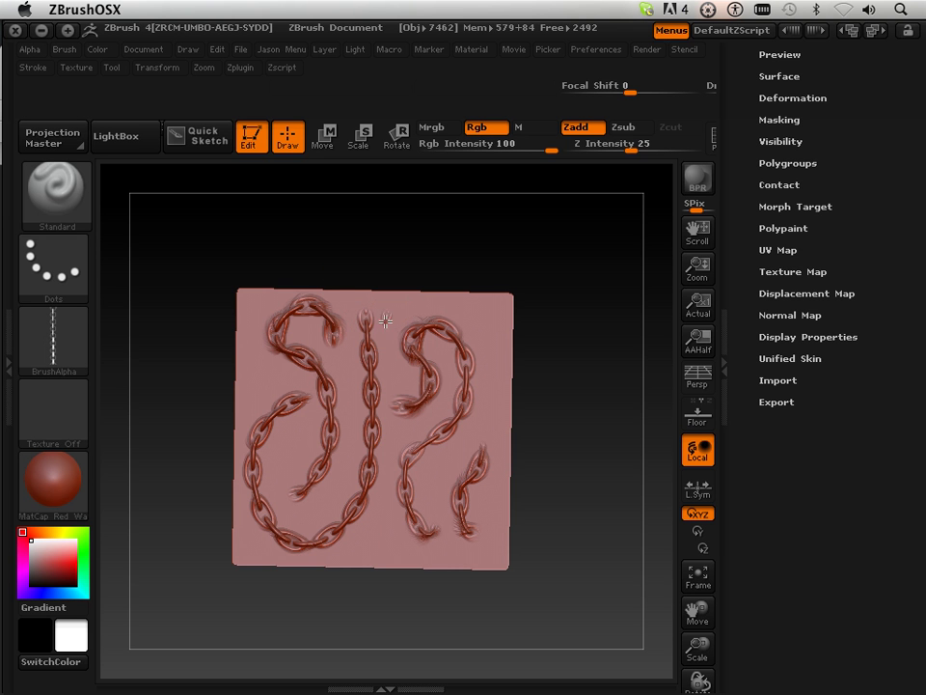
pyautogui.moveTo(385, 319)
pyautogui.mouseDown()
pyautogui.moveTo(395, 388)
pyautogui.moveTo(390, 473)
pyautogui.moveTo(425, 514)
pyautogui.moveTo(481, 432)
pyautogui.mouseUp()
# Step: Open the Brush palette before adding more chain strokes
pyautogui.click(55, 191)
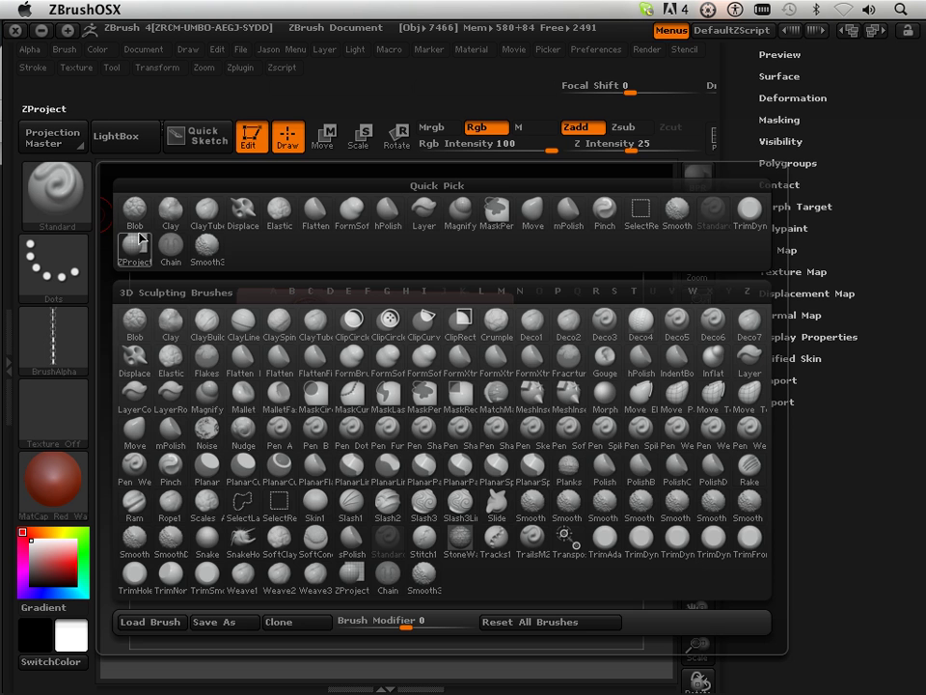